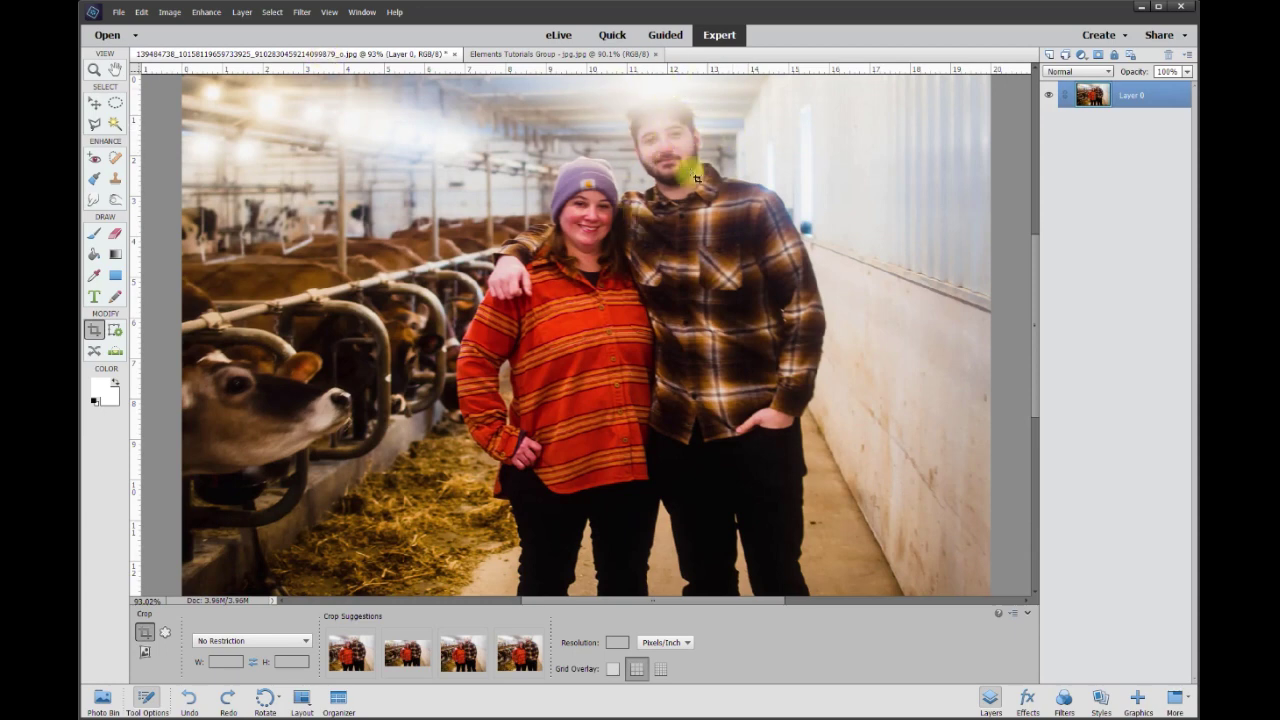
- Duplicate Layer 0 as Layer 0 copy and hide the original layer
left_click(96, 105)
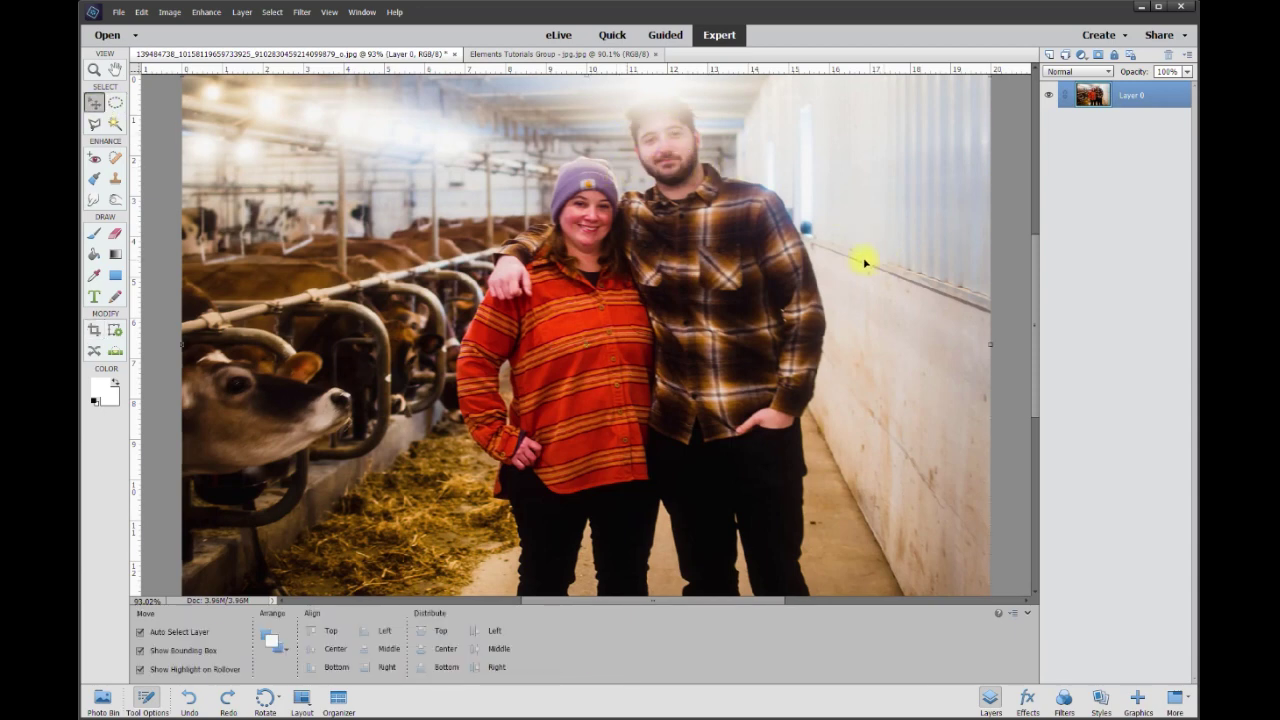
key("ctrl+0")
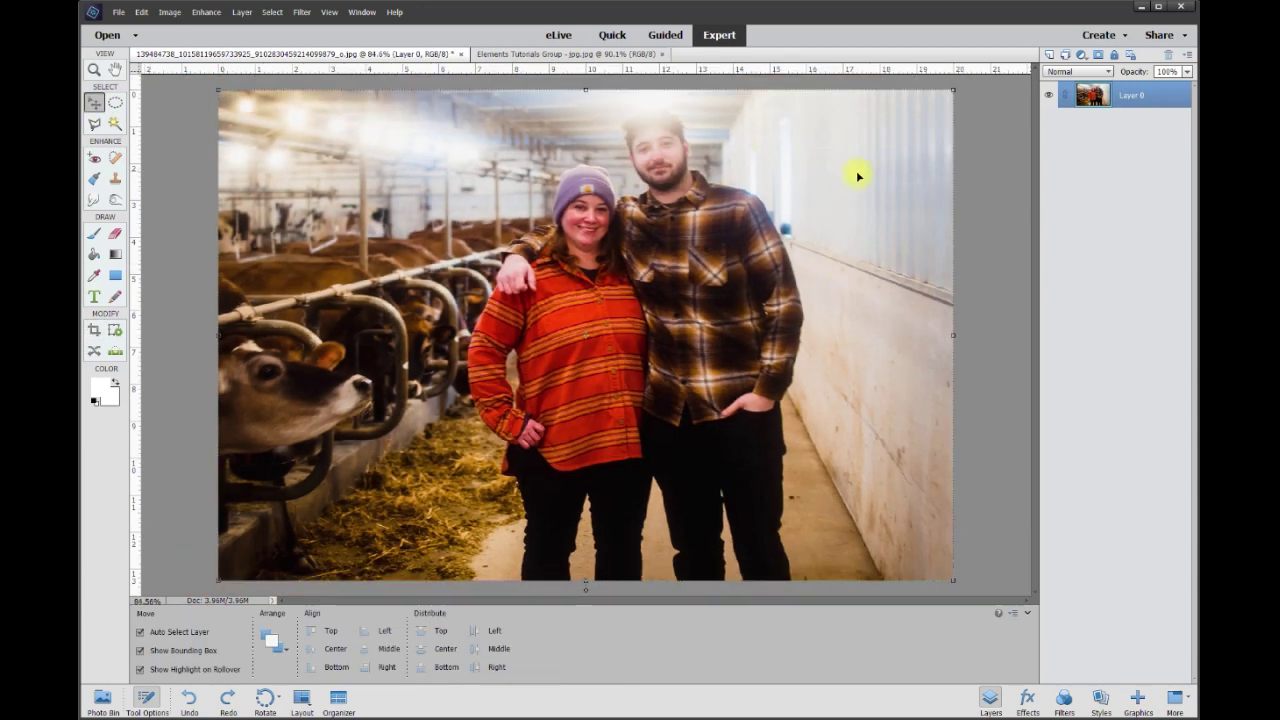
right_click(1126, 100)
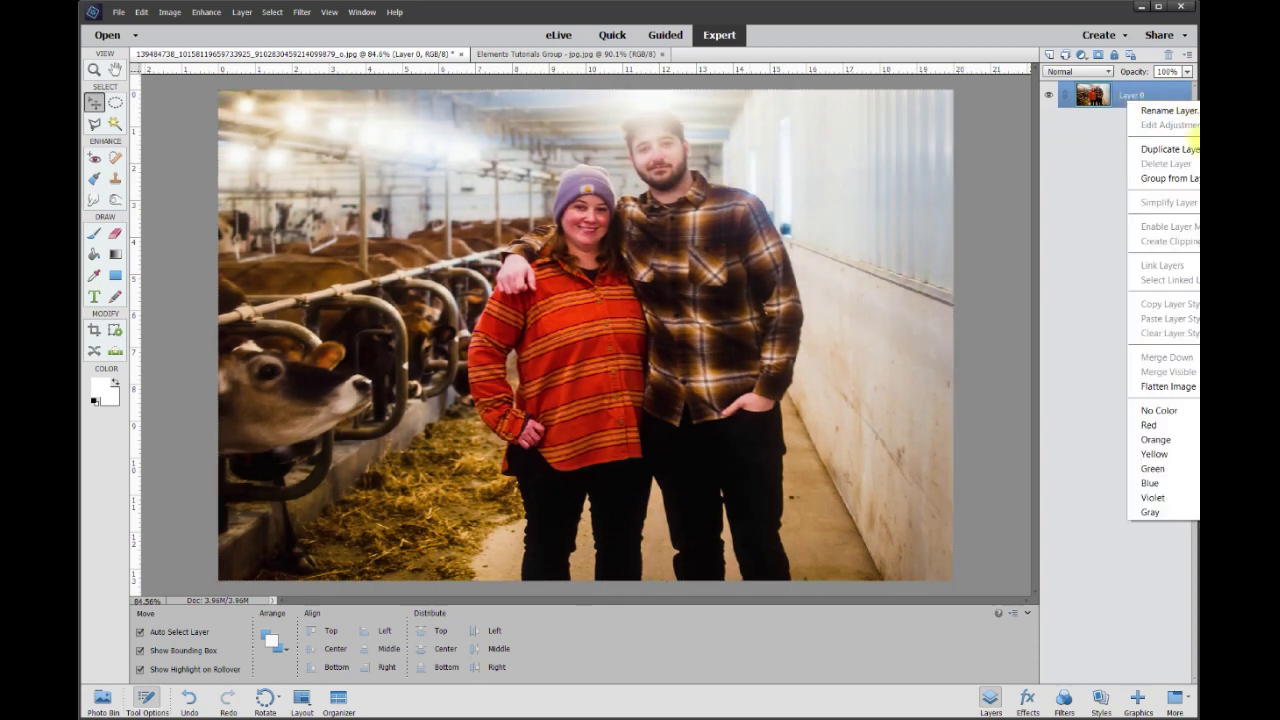
left_click(1194, 149)
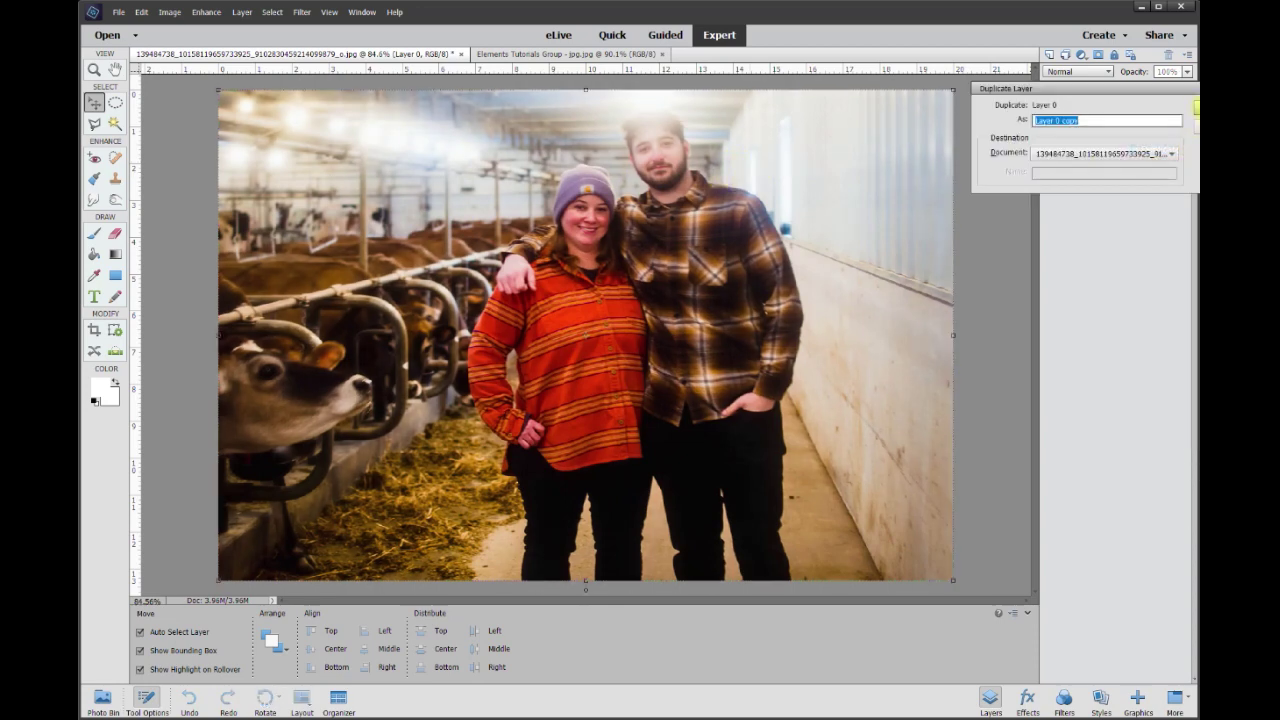
left_click(1197, 108)
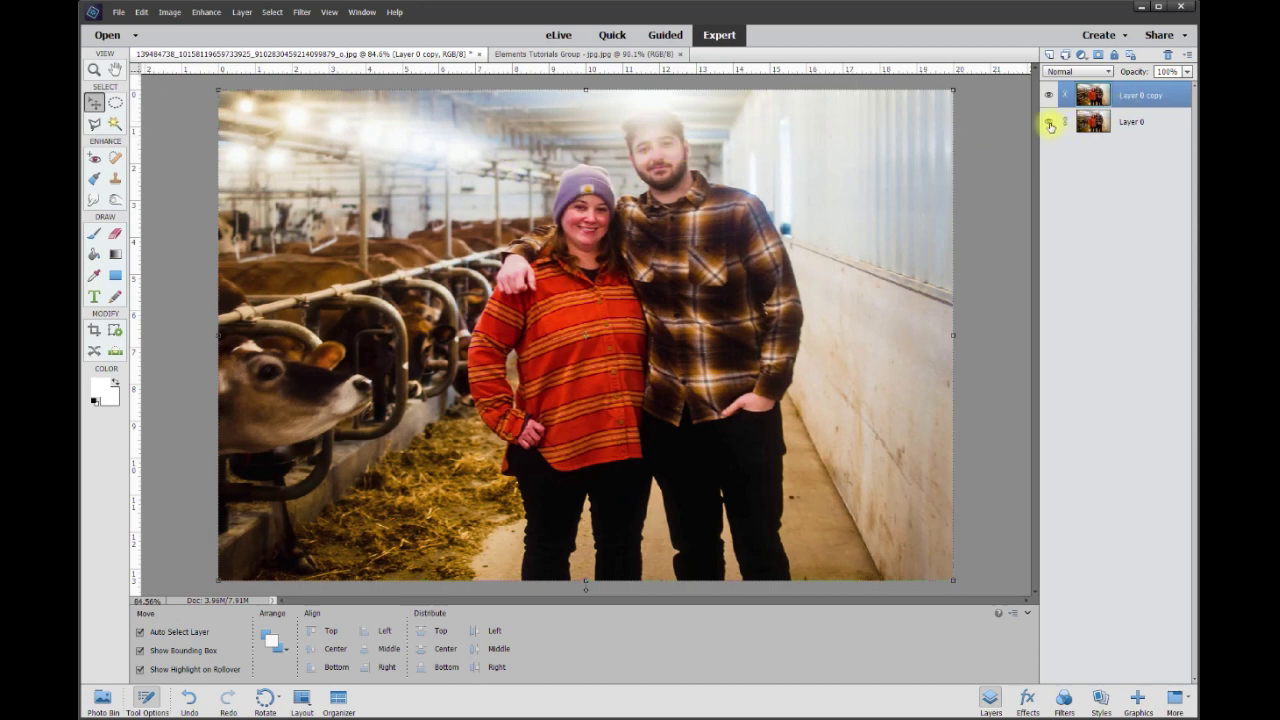
left_click(1048, 96)
left_click(1048, 96)
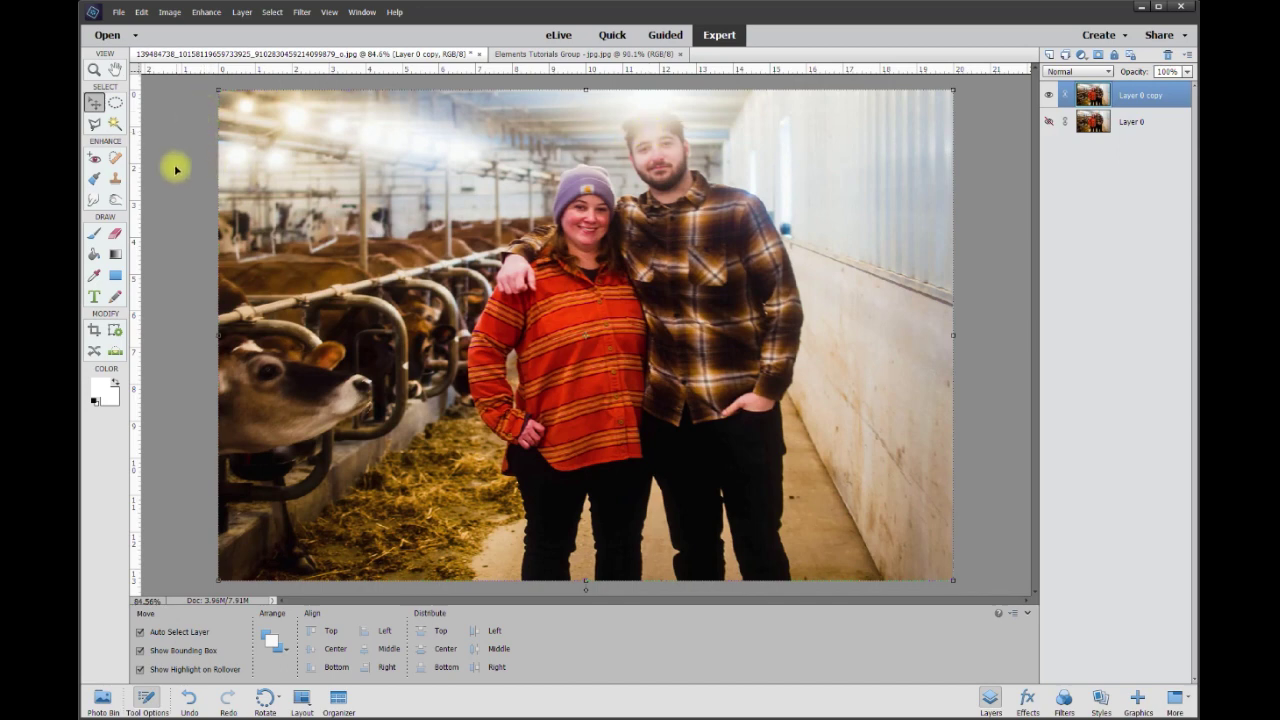
- Apply Brightness/Contrast to the duplicate layer with brightness -44 and contrast 46
left_click(204, 12)
mouse_move(266, 182)
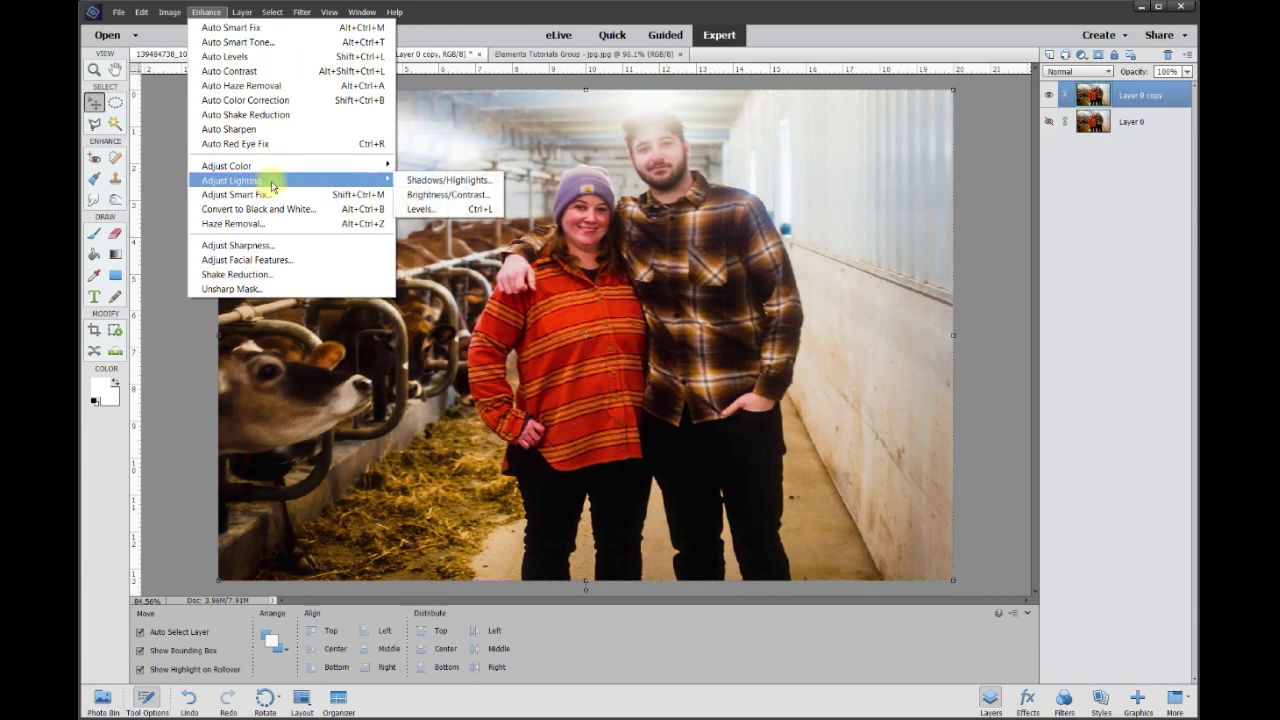
left_click(470, 195)
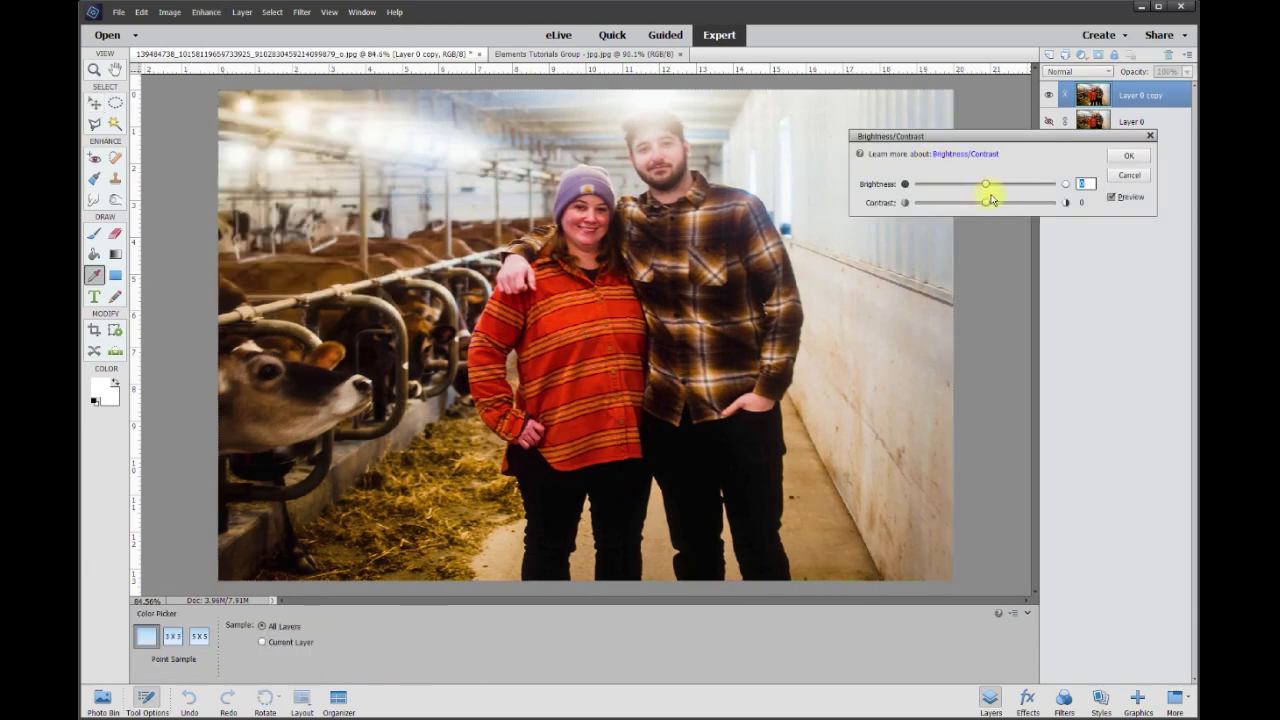
left_click_drag(985, 187, 966, 188)
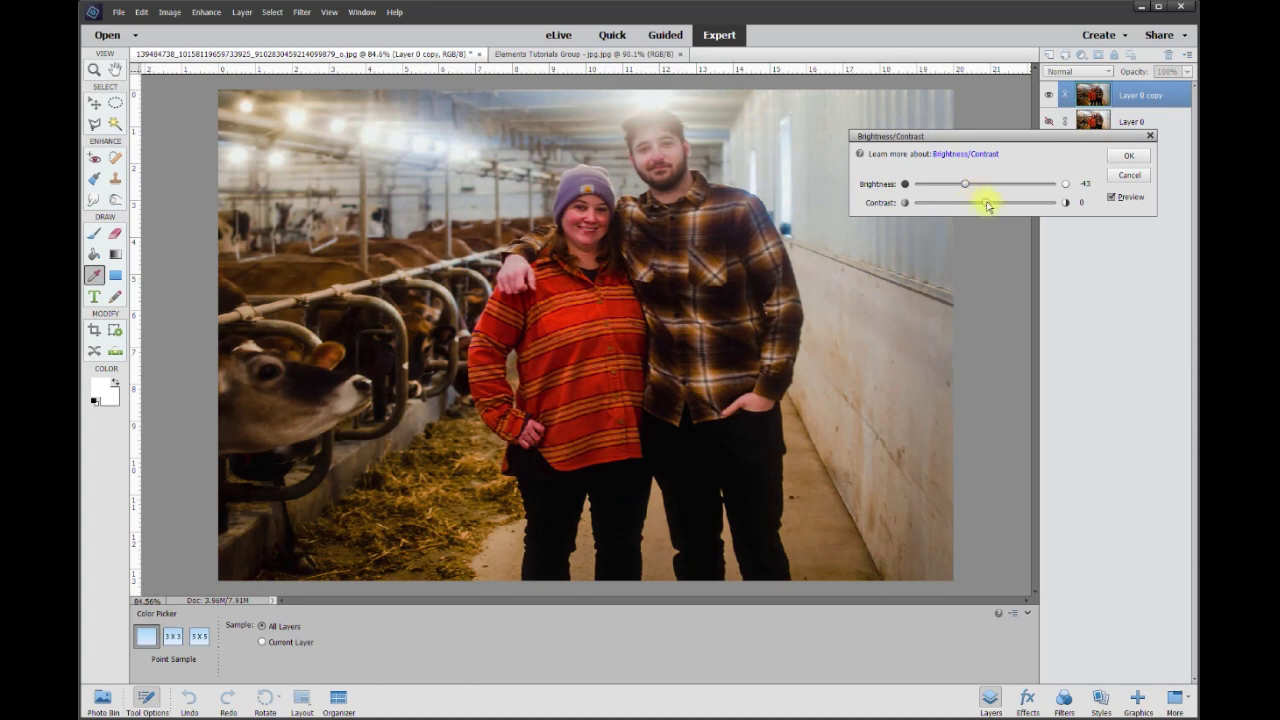
left_click_drag(1016, 205, 1018, 204)
left_click(965, 187)
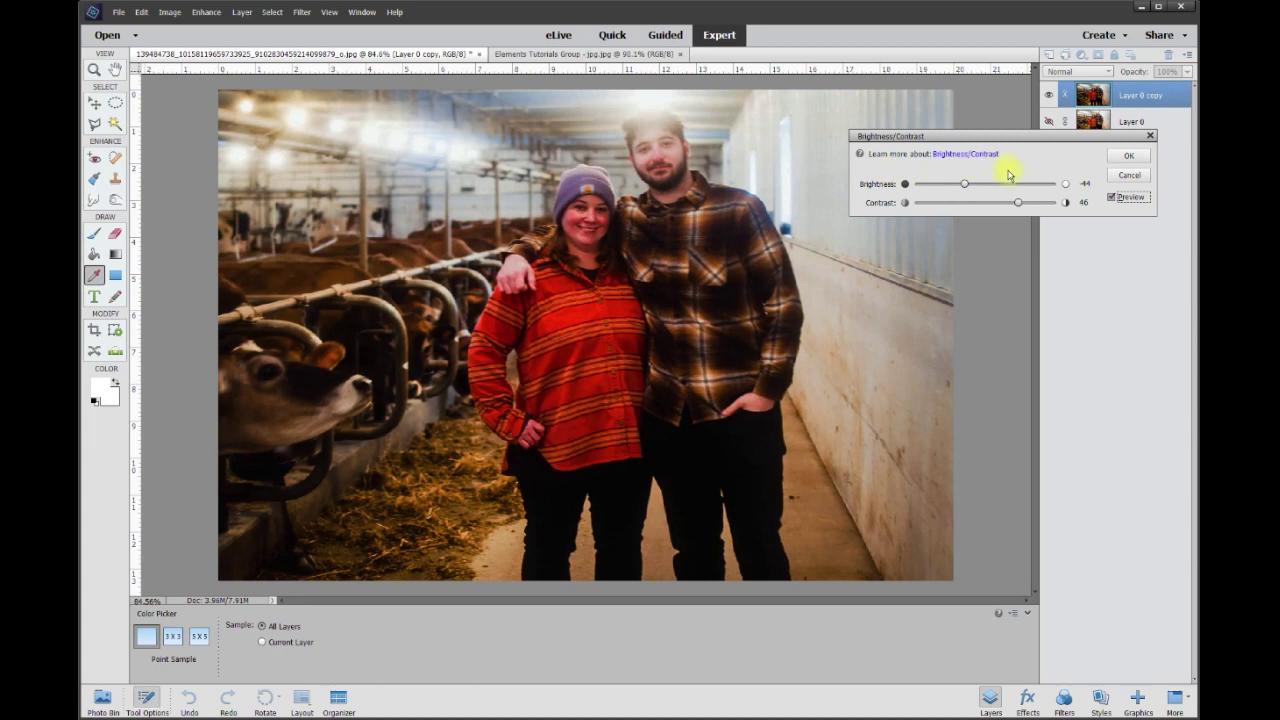
left_click(1127, 160)
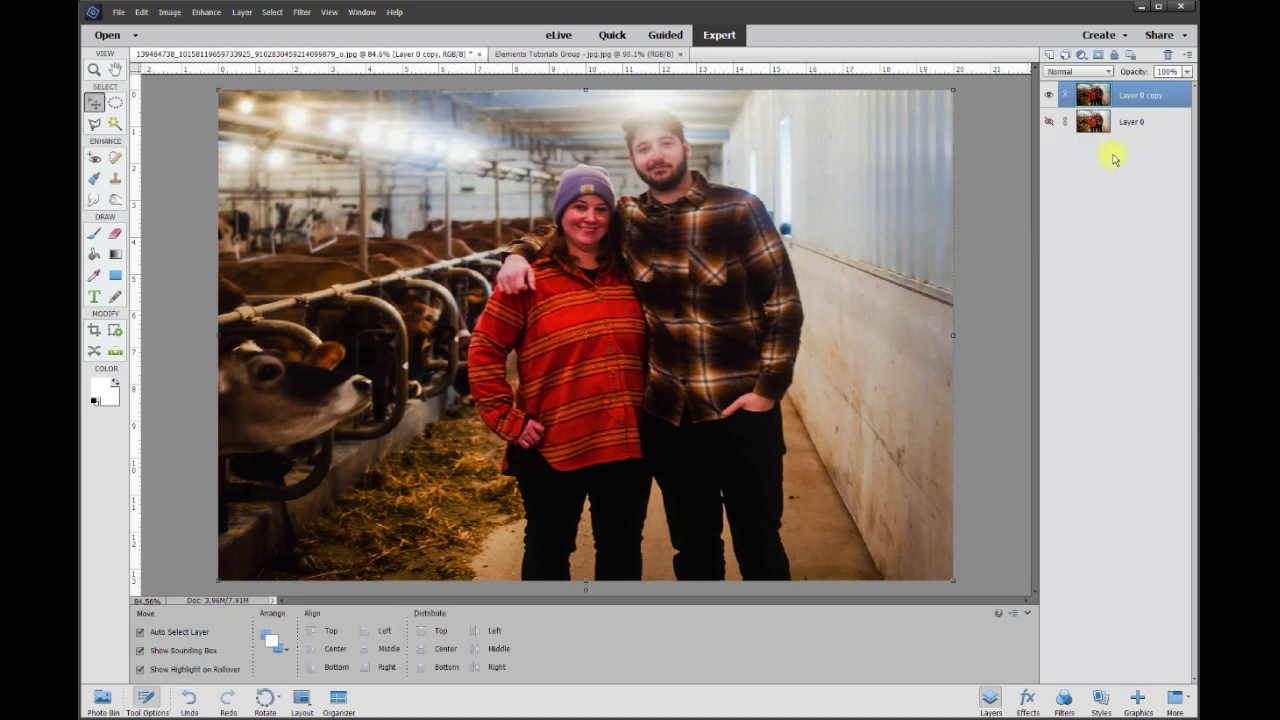
- Duplicate the adjusted layer as Layer 0 copy 2 and hide the layer it was copied from
right_click(1134, 97)
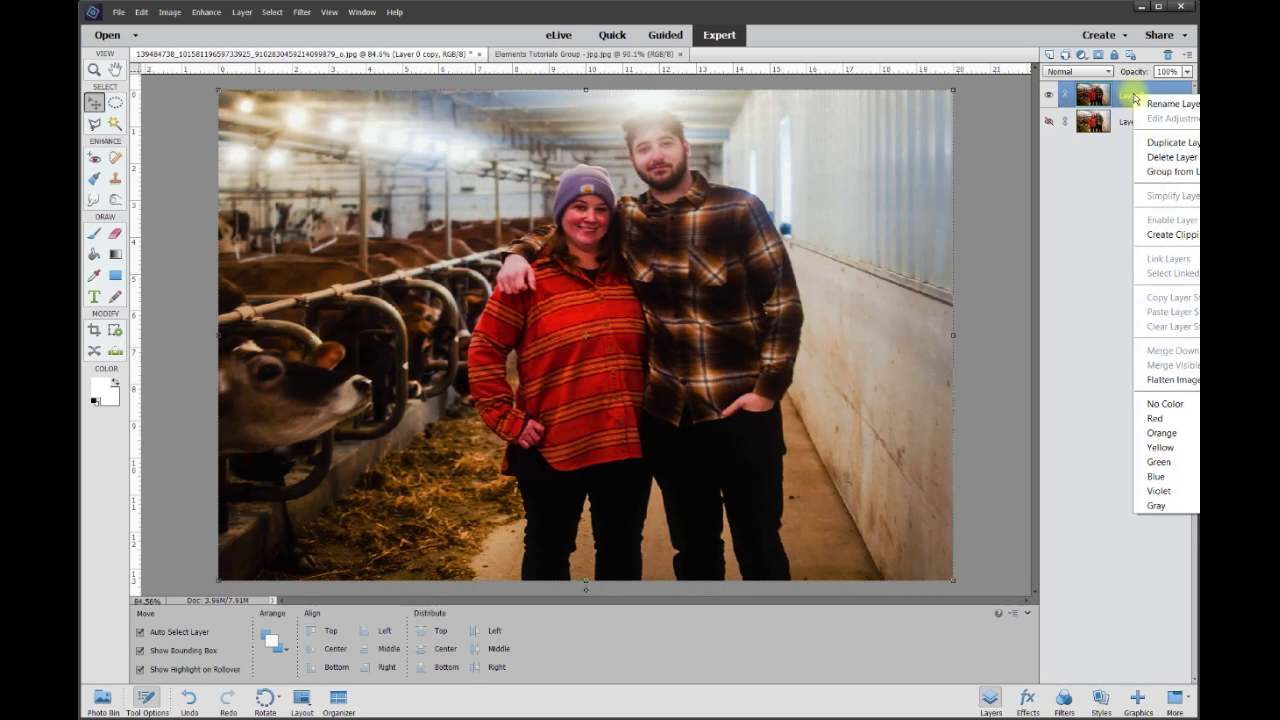
left_click(1190, 144)
left_click(1197, 108)
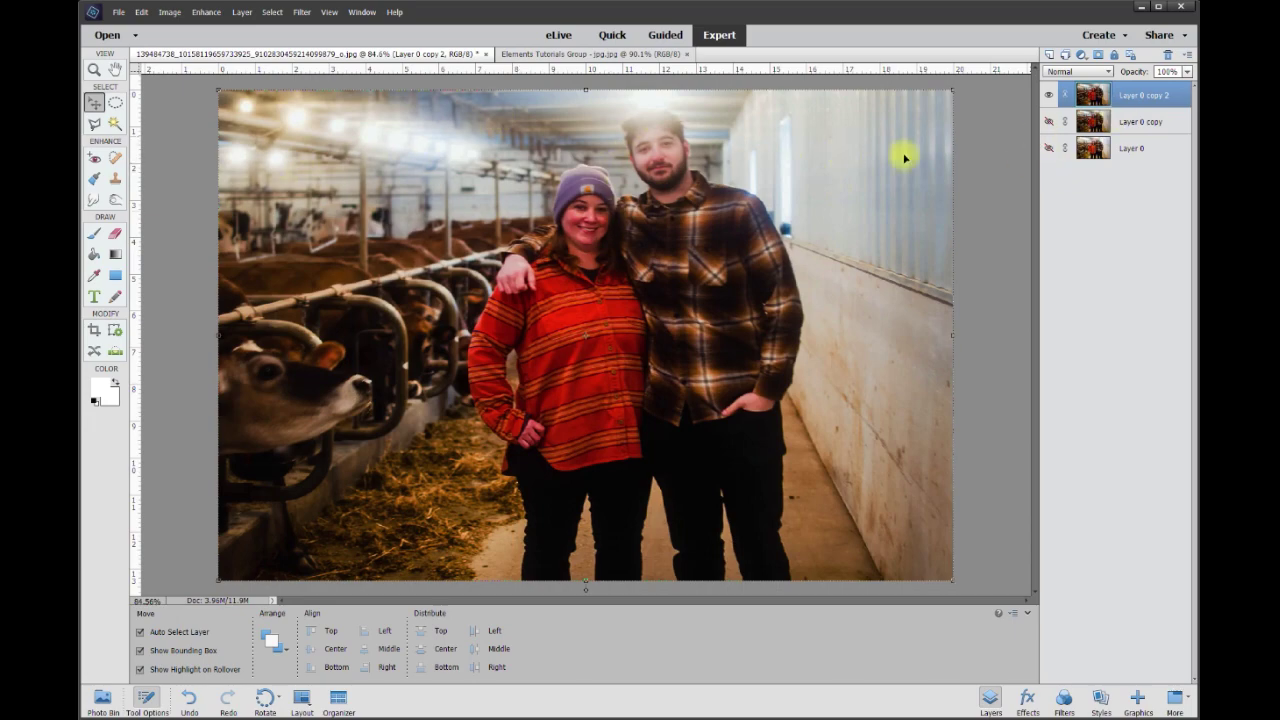
- Select a rectangular area around both people's heads, from the photo's upper edge down to the man's chest
scroll(670, 134, "up", 5)
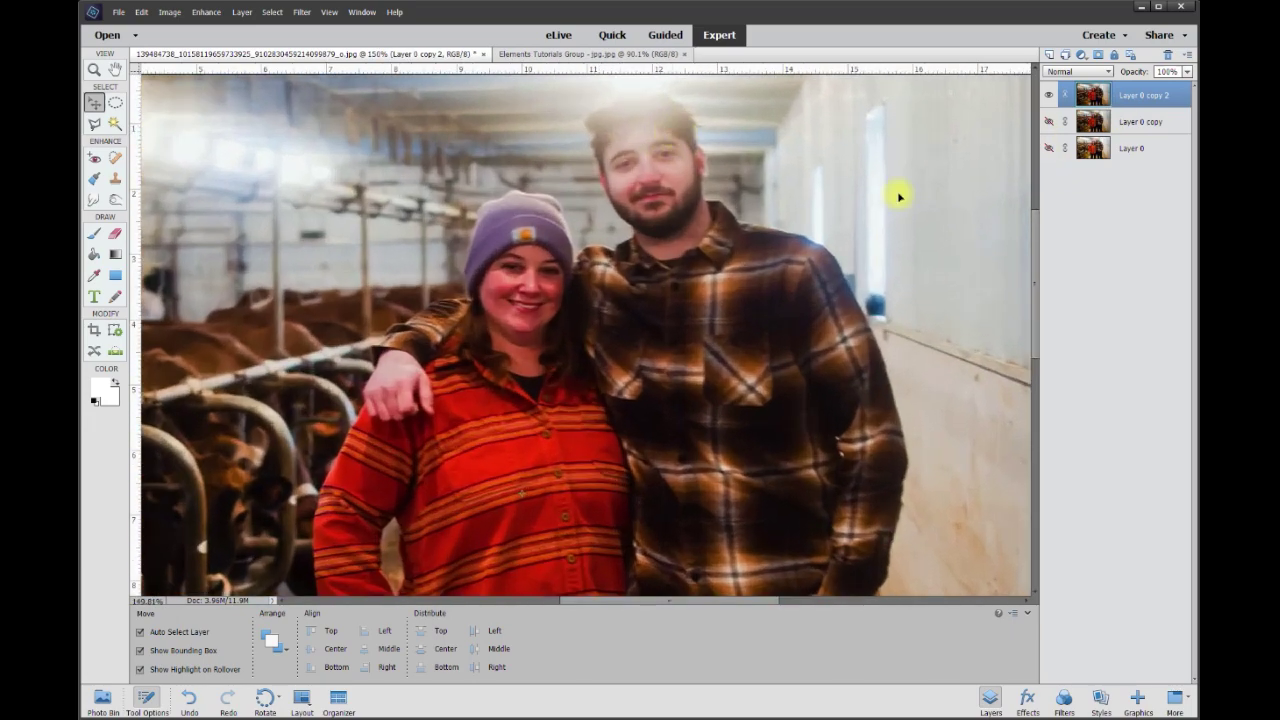
left_click_drag(1037, 278, 1035, 256)
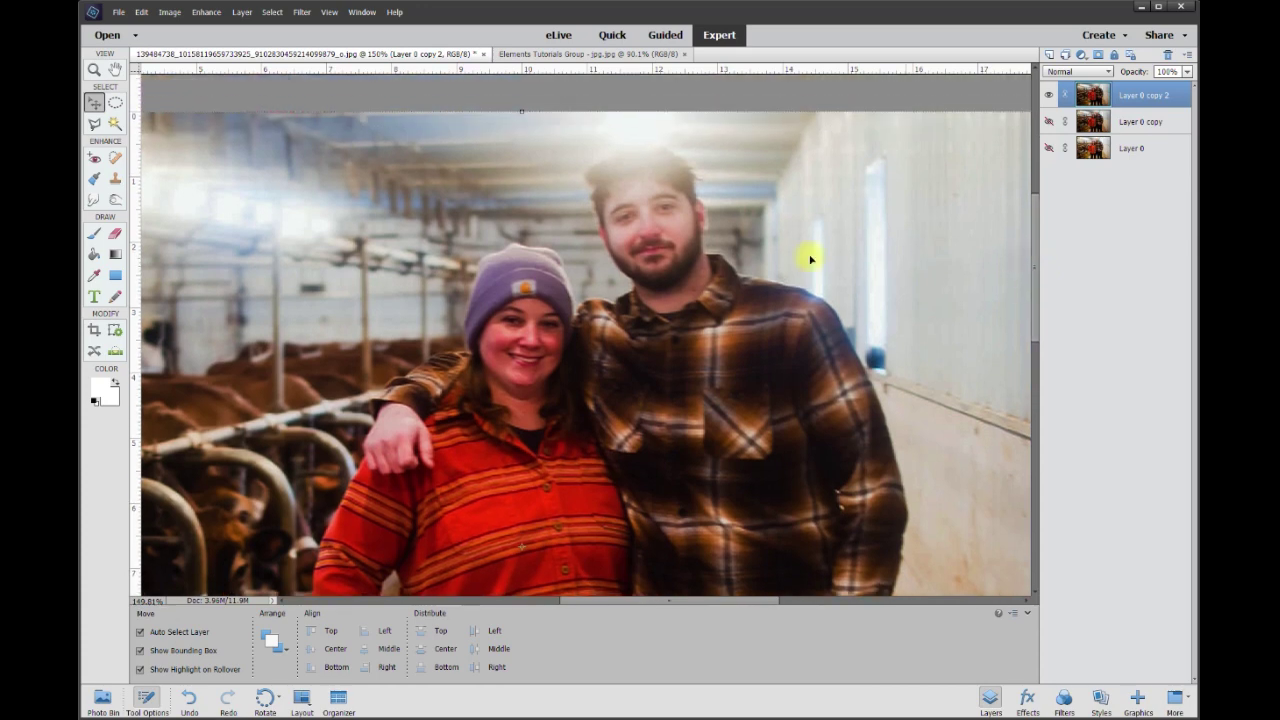
left_click(115, 104)
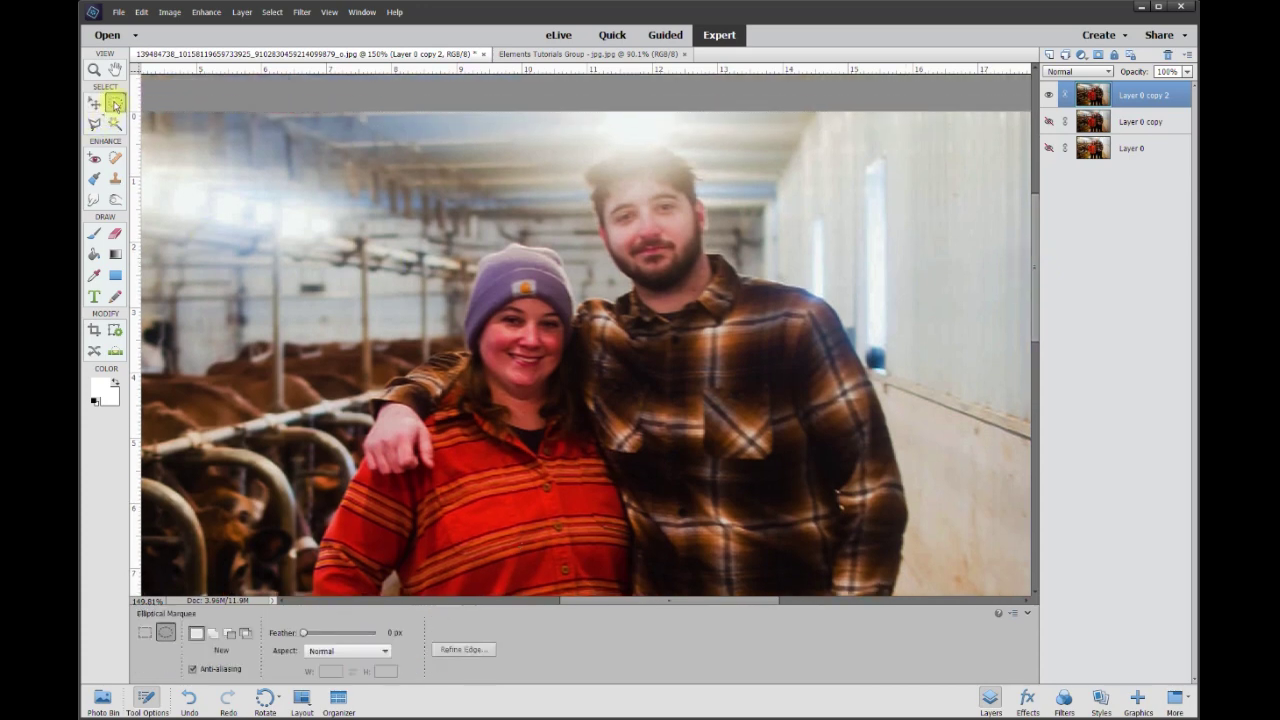
left_click(146, 634)
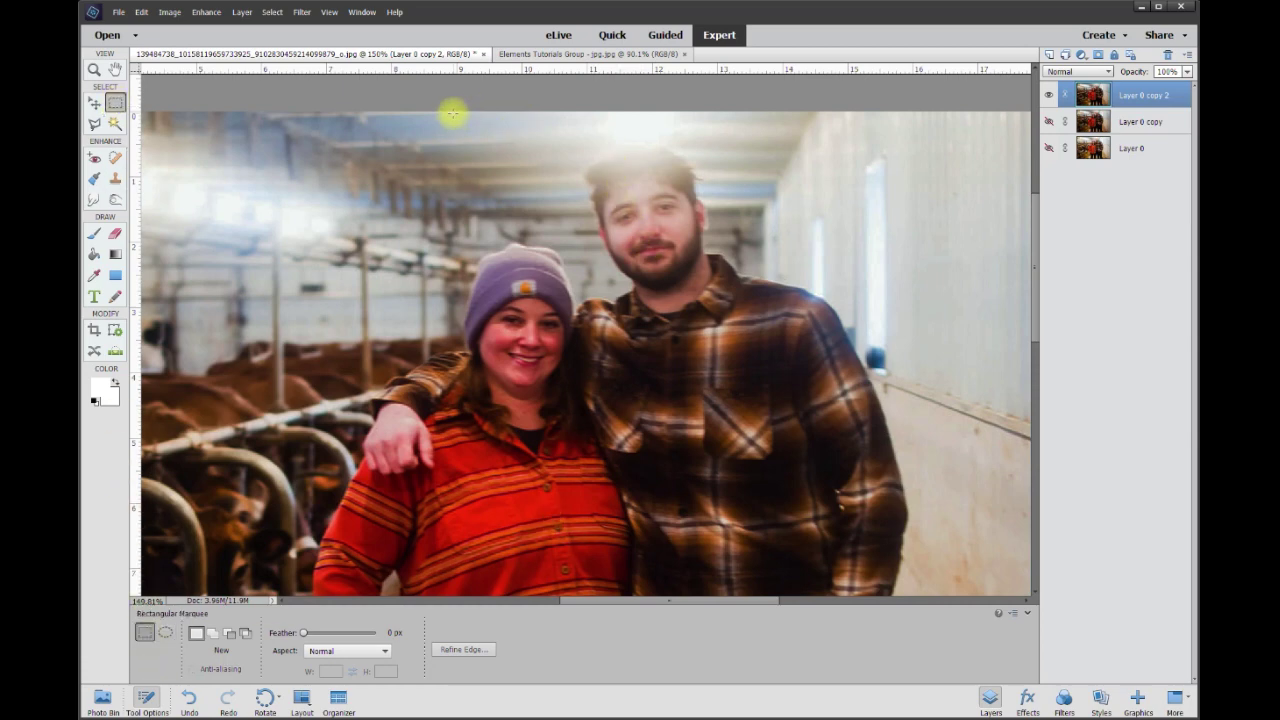
left_click_drag(454, 113, 857, 370)
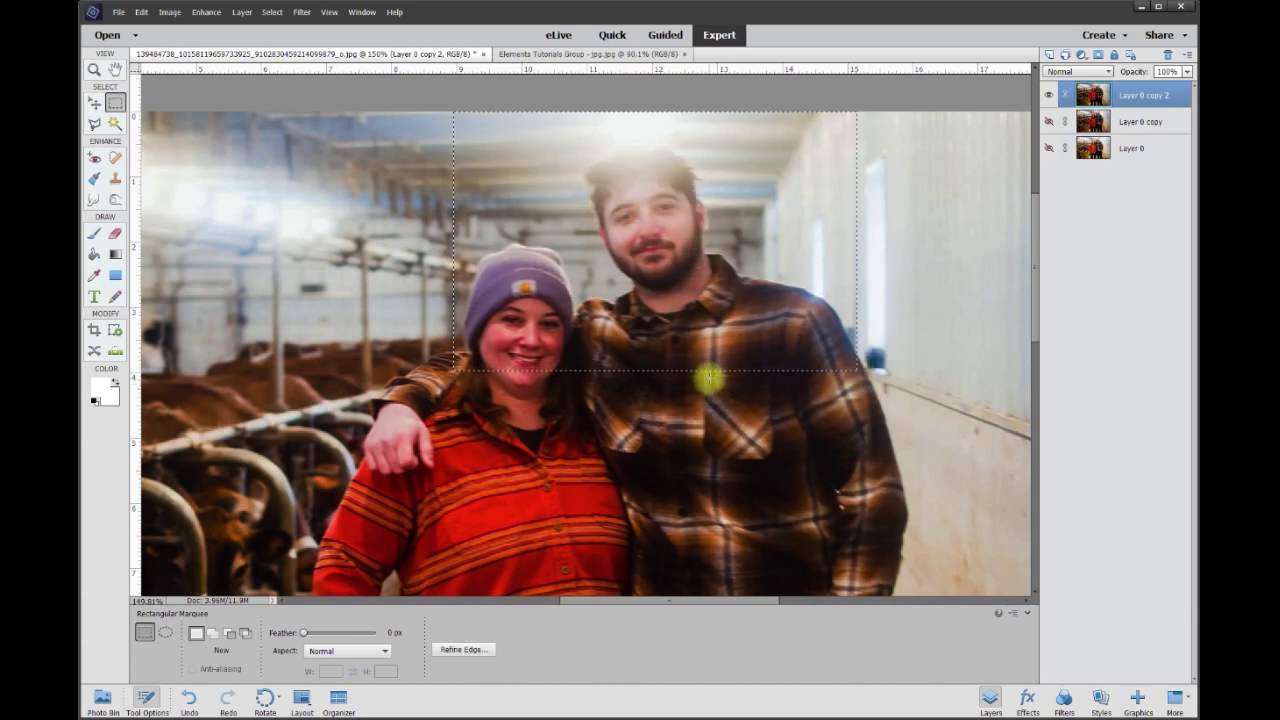
- Apply Brightness/Contrast to the selected head area with brightness -63 and contrast 41, then deselect it
left_click(206, 12)
mouse_move(380, 180)
left_click(428, 196)
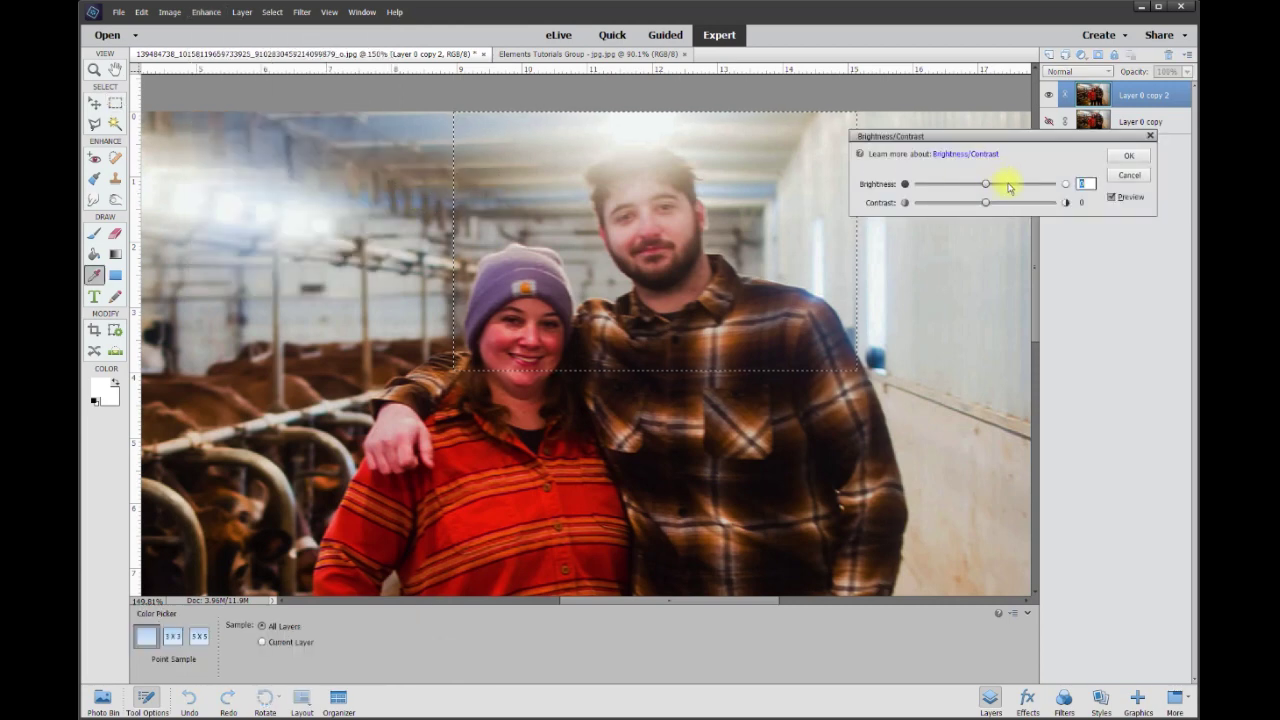
left_click_drag(995, 206, 952, 192)
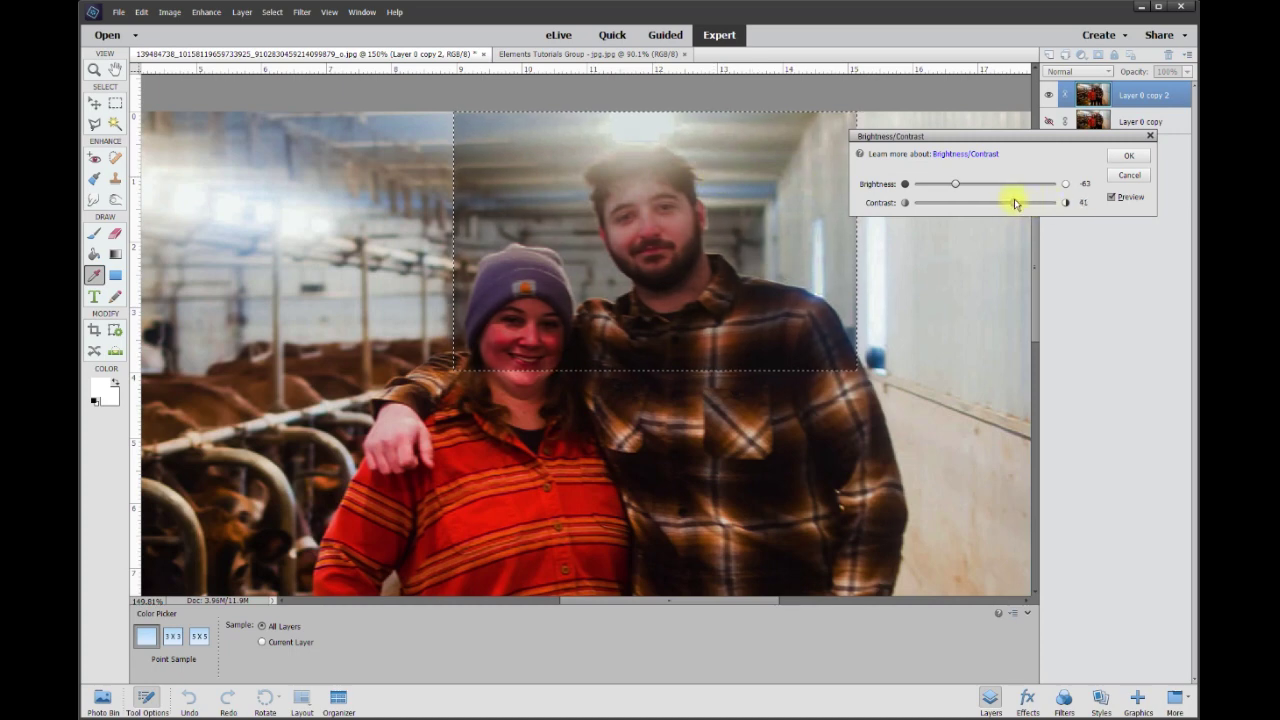
left_click(1125, 156)
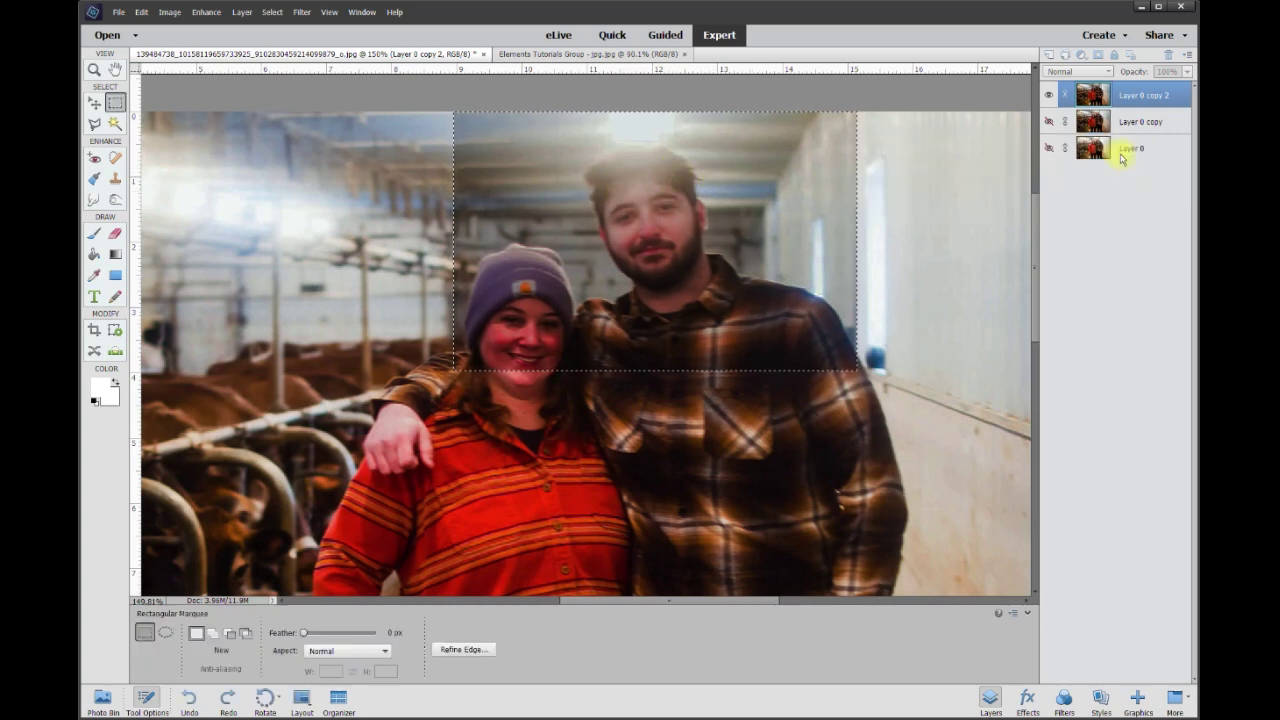
left_click(919, 261)
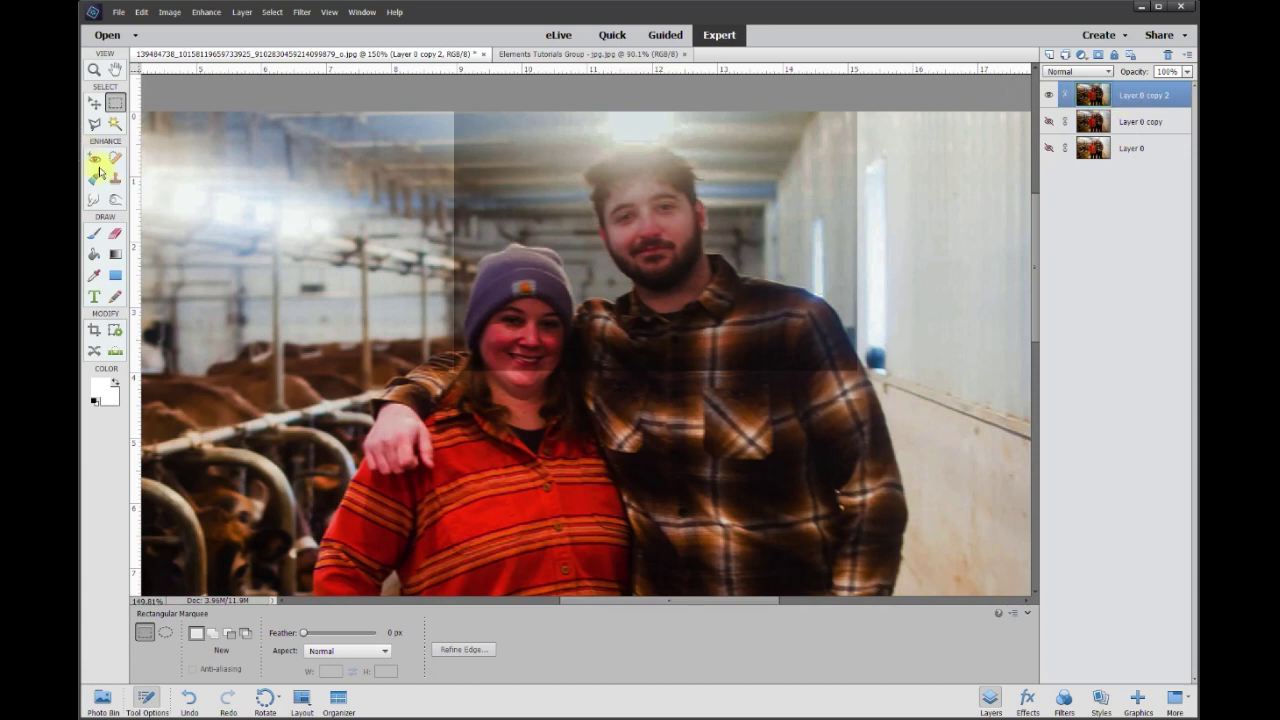
- Erase the darkened rectangle's borders and the faces below the man's hairline with a soft round 100 px eraser
left_click(115, 233)
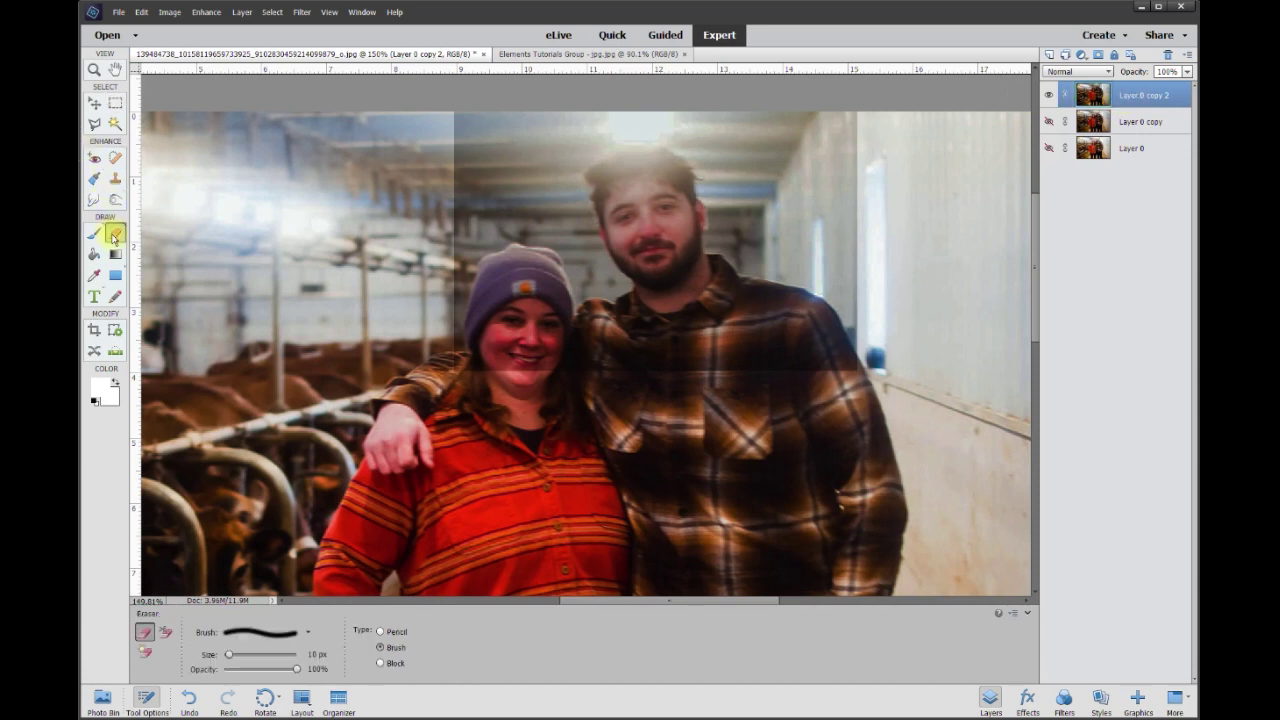
left_click(307, 634)
left_click(303, 605)
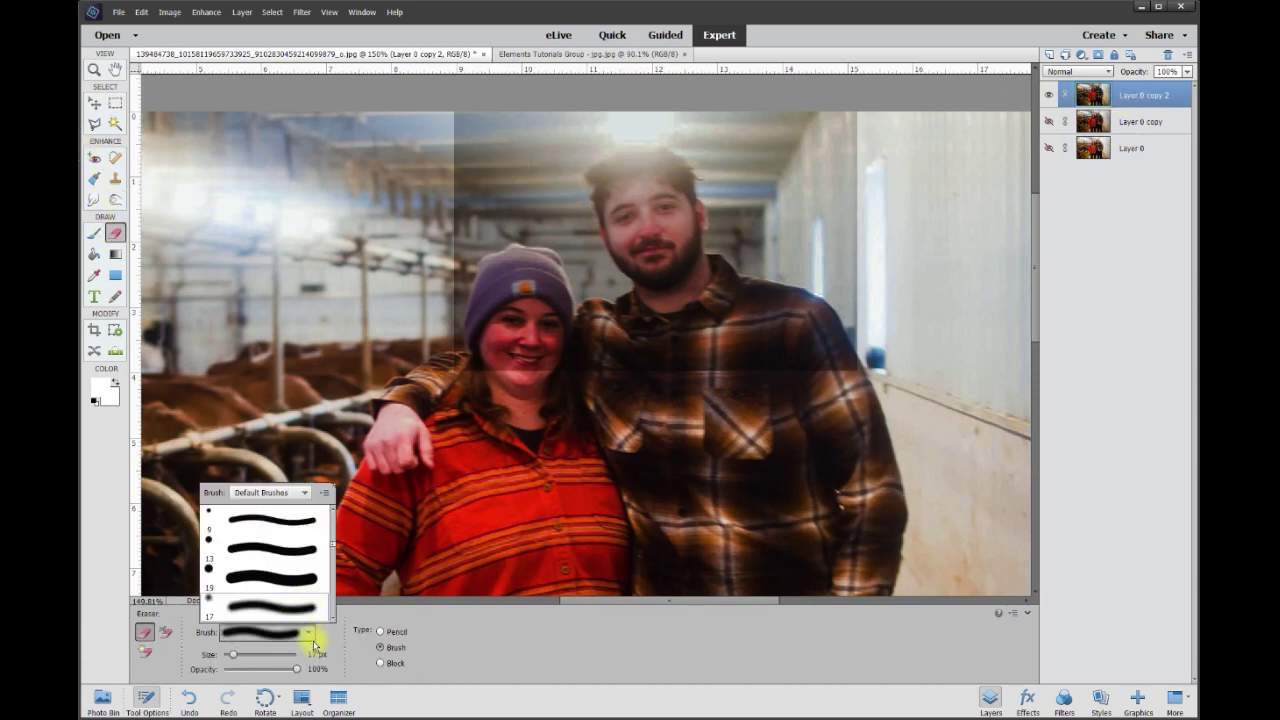
left_click(315, 654)
type("100")
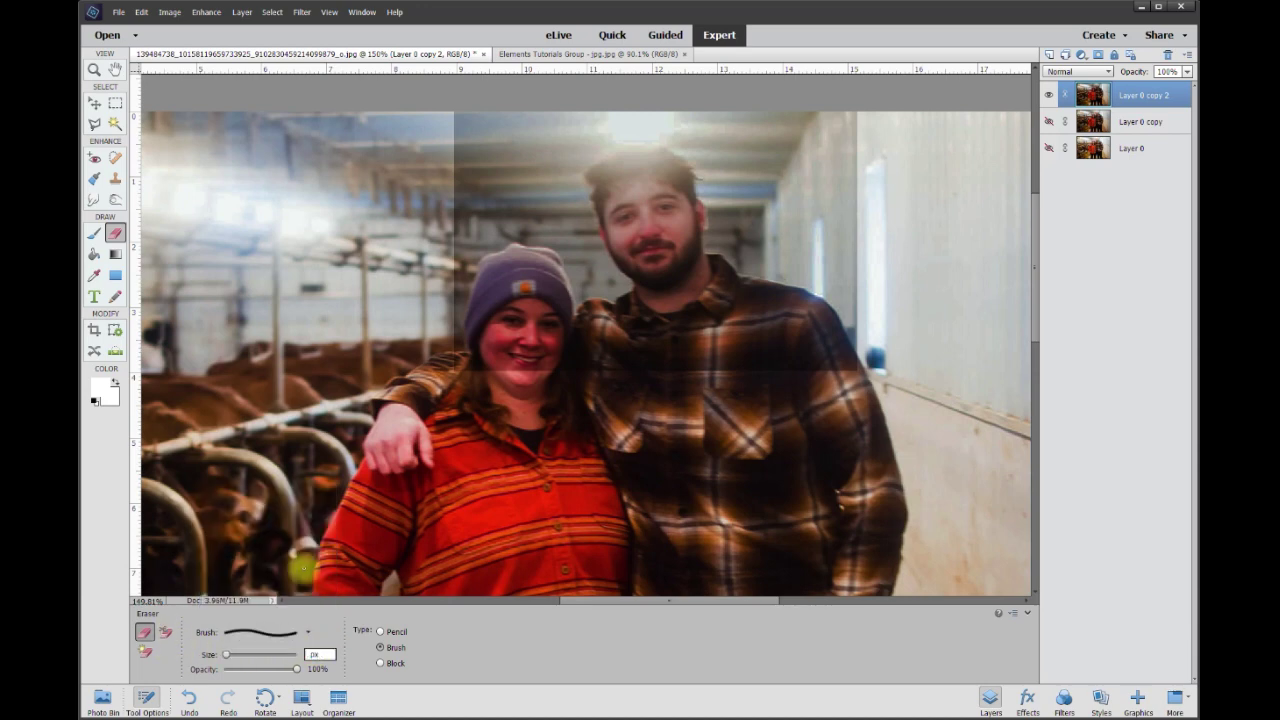
mouse_move(491, 114)
left_mouse_down()
mouse_move(462, 128)
mouse_move(457, 176)
mouse_move(489, 318)
mouse_move(523, 363)
mouse_move(531, 288)
mouse_move(550, 331)
mouse_move(603, 356)
mouse_move(707, 368)
mouse_move(740, 362)
mouse_move(777, 328)
mouse_move(783, 184)
mouse_move(762, 113)
mouse_move(693, 83)
mouse_move(639, 81)
mouse_move(475, 111)
mouse_move(451, 140)
left_mouse_up()
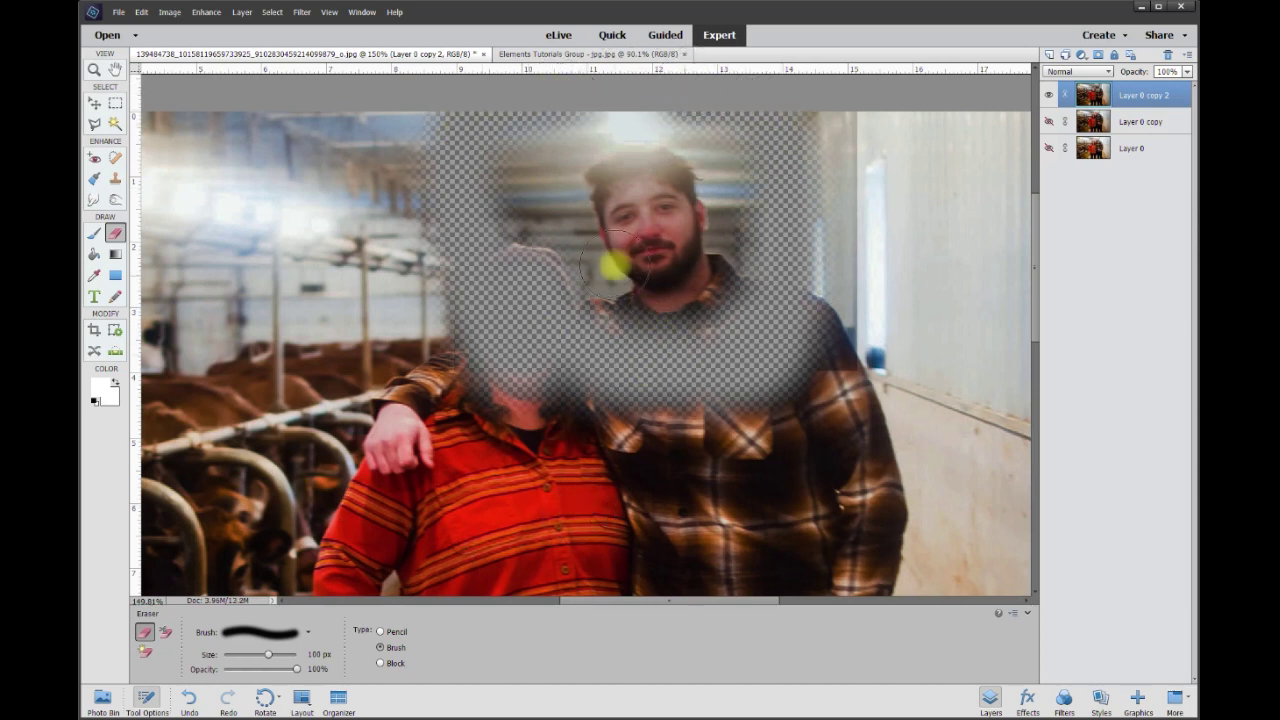
mouse_move(651, 234)
left_mouse_down()
mouse_move(684, 327)
mouse_move(666, 268)
mouse_move(643, 259)
mouse_move(547, 294)
mouse_move(623, 270)
mouse_move(741, 278)
mouse_move(518, 280)
mouse_move(716, 307)
mouse_move(576, 317)
left_mouse_up()
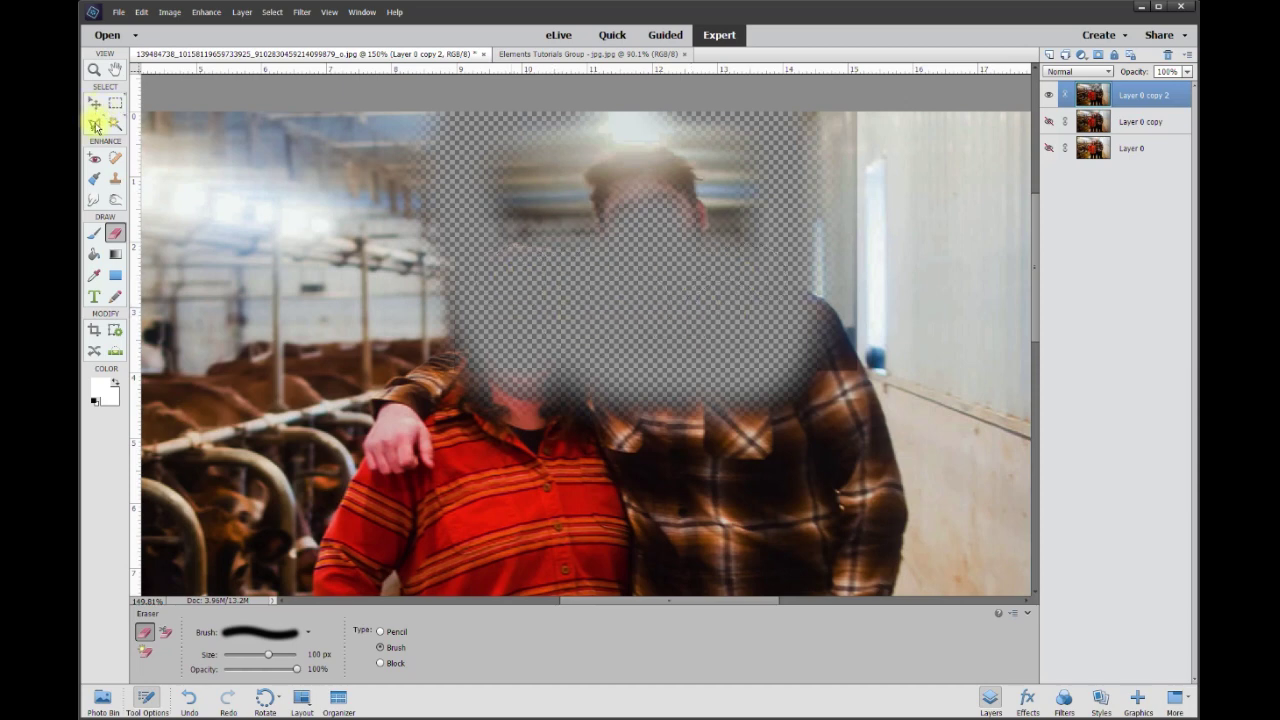
- Outline the remaining patch around the man's hair with a polygonal lasso selection running through the erased area
left_click(95, 125)
left_click(513, 92)
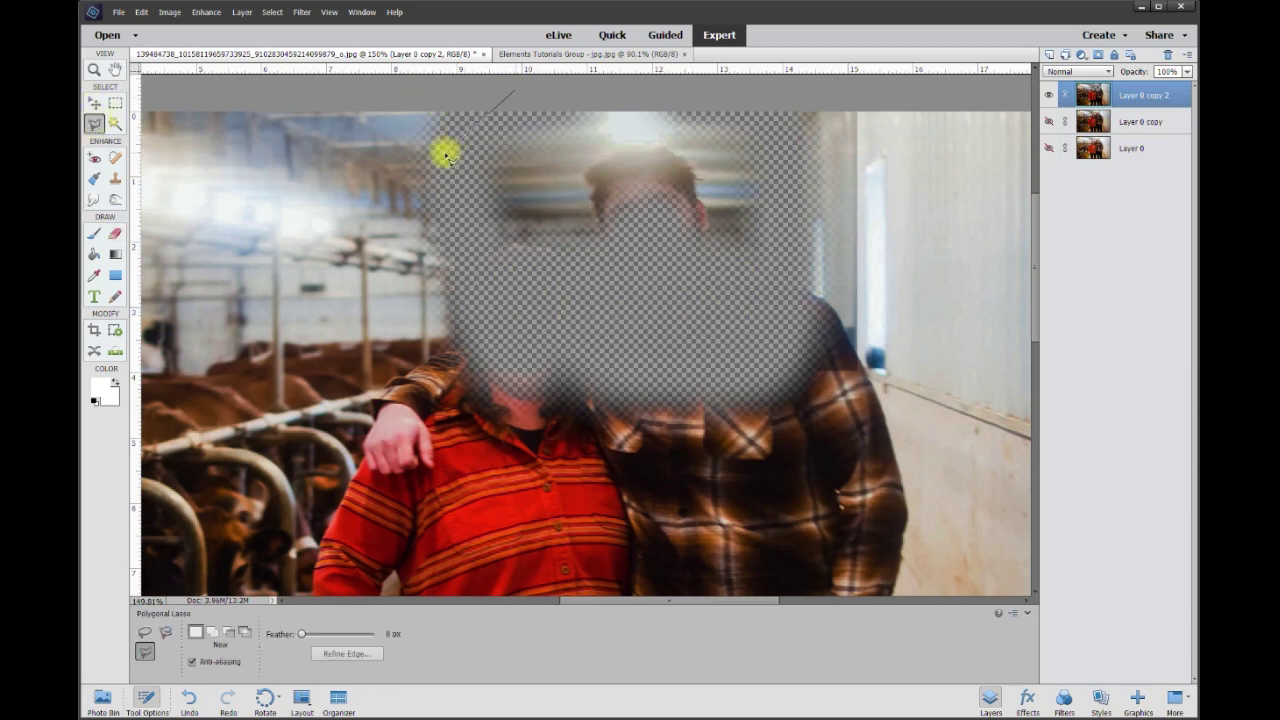
left_click(446, 155)
left_click(461, 233)
left_click(474, 294)
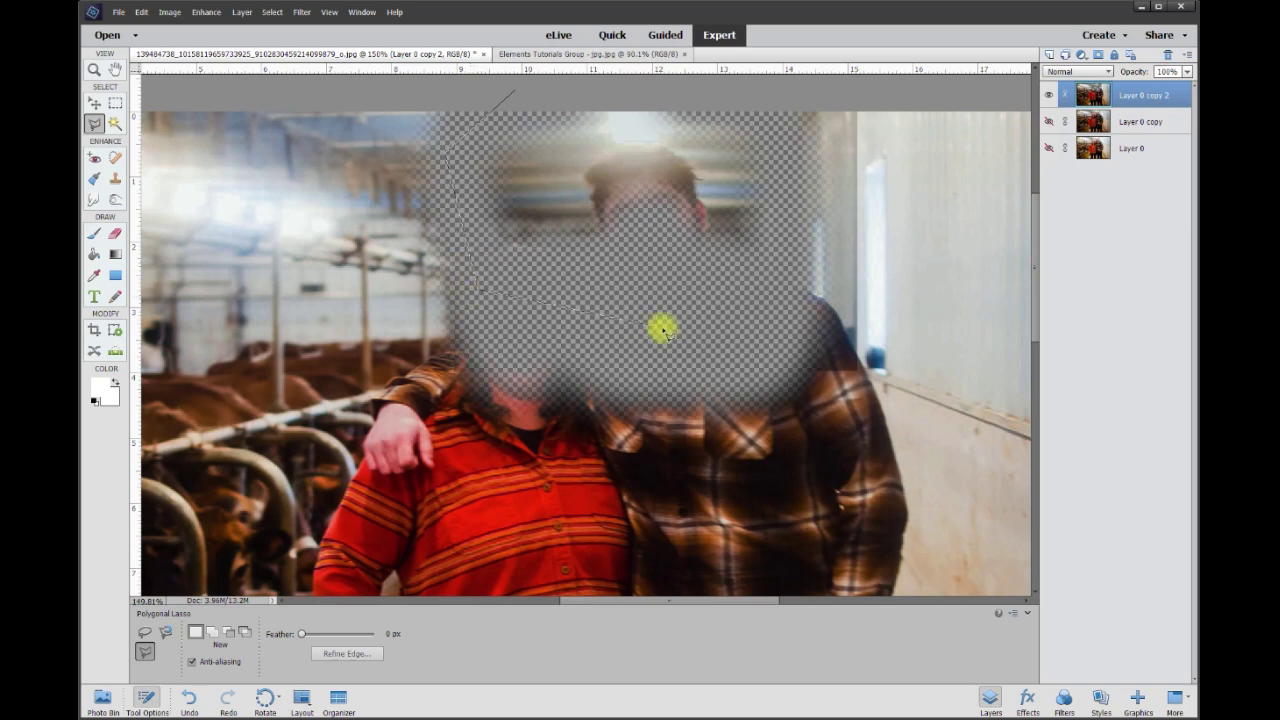
left_click(668, 348)
left_click(774, 320)
left_click(786, 265)
left_click(785, 150)
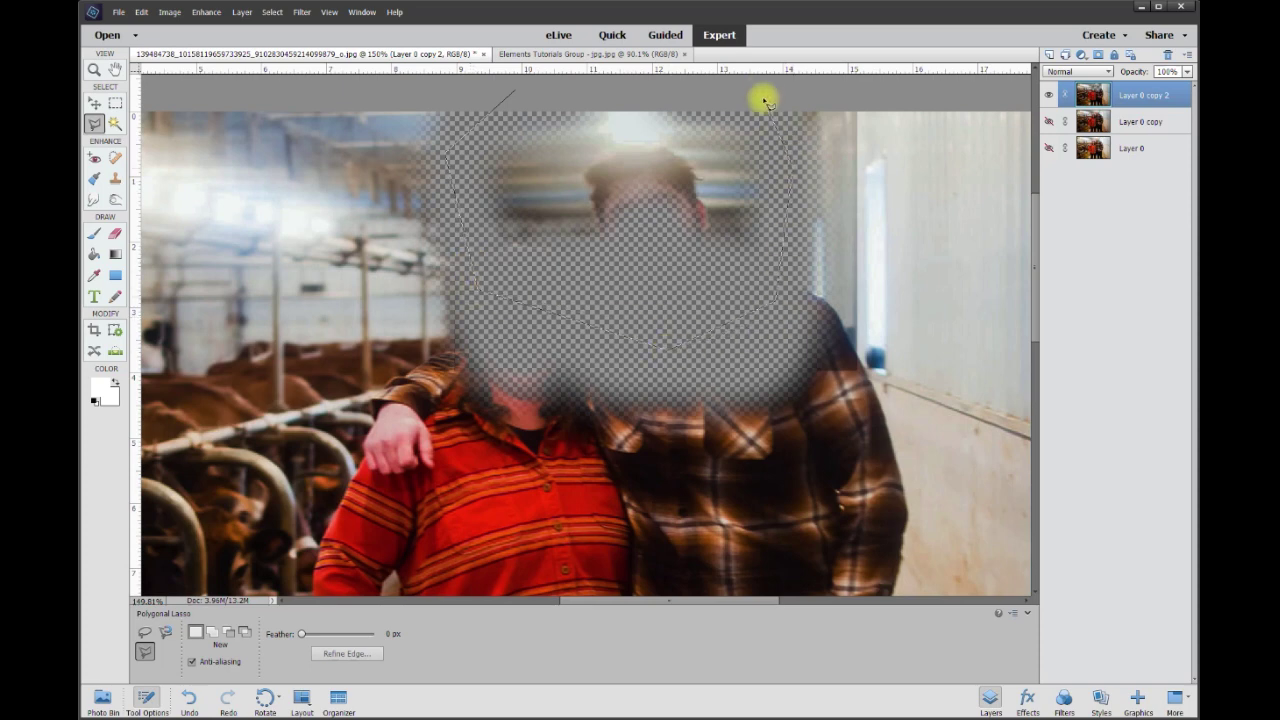
double_click(757, 94)
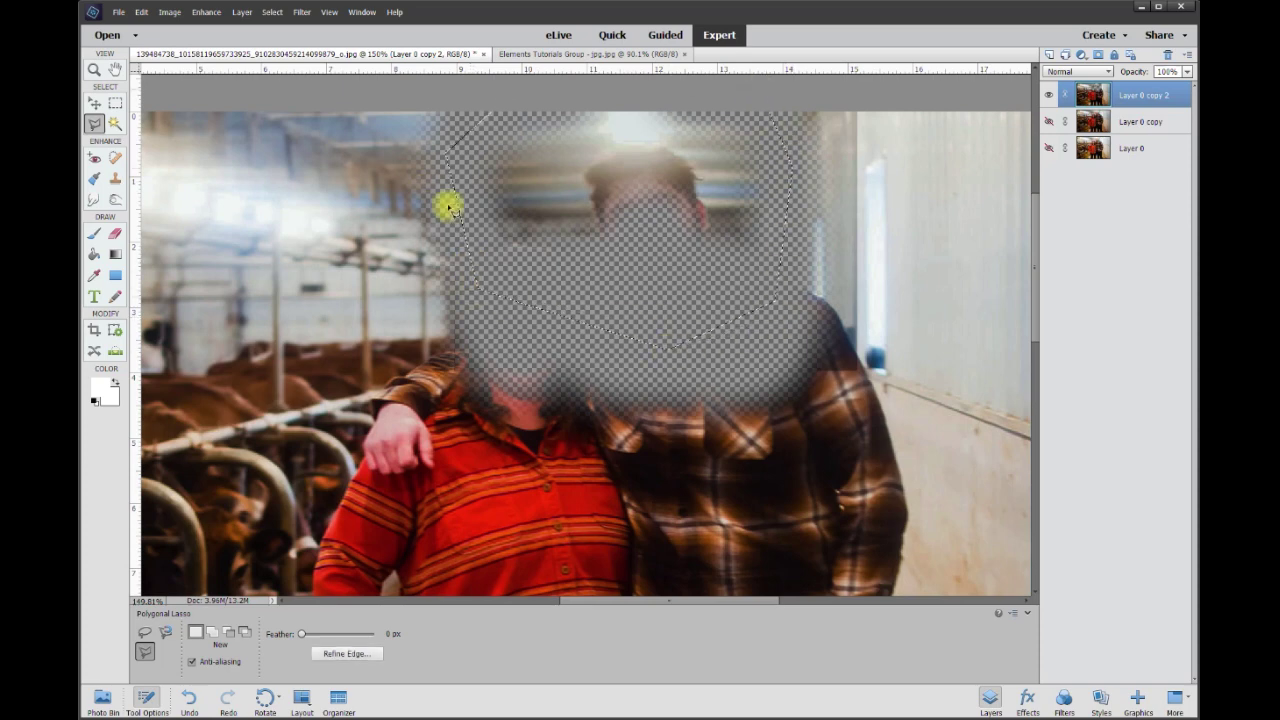
- Invert the selection, delete everything outside the hair patch on the top layer, and deselect
right_click(653, 213)
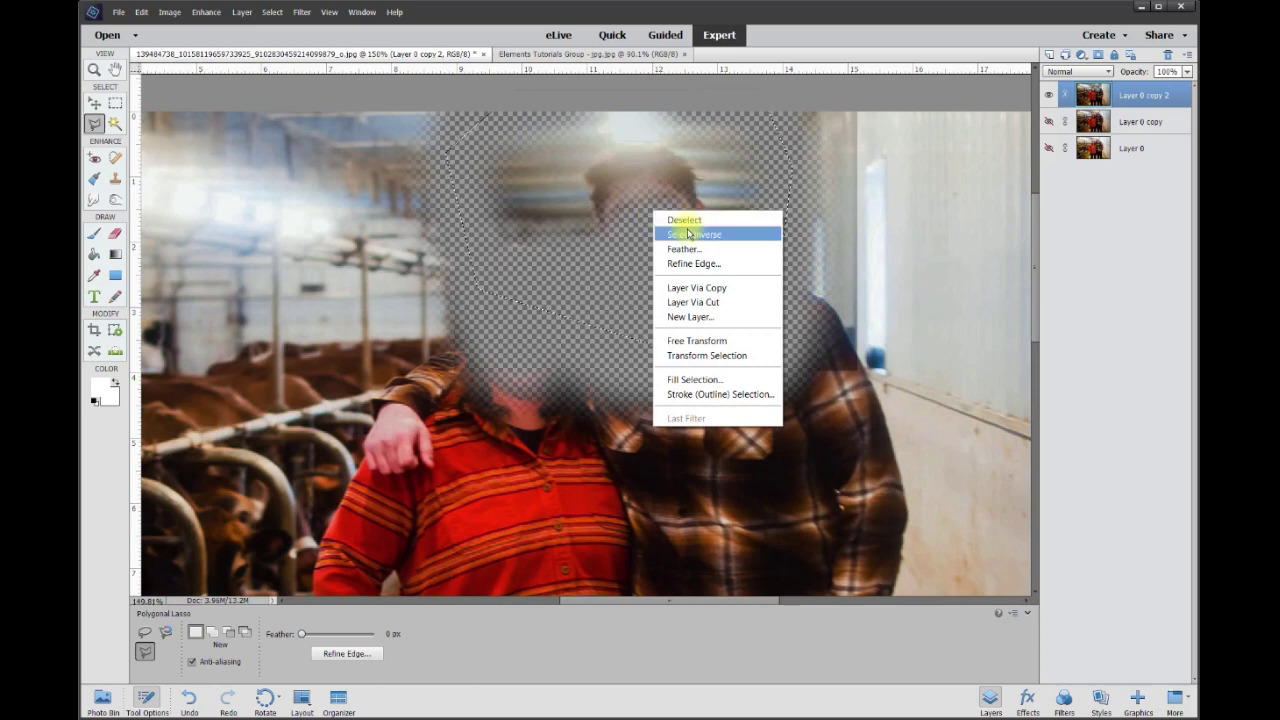
left_click(694, 234)
scroll(720, 260, "down", 3)
scroll(720, 261, "down", 2)
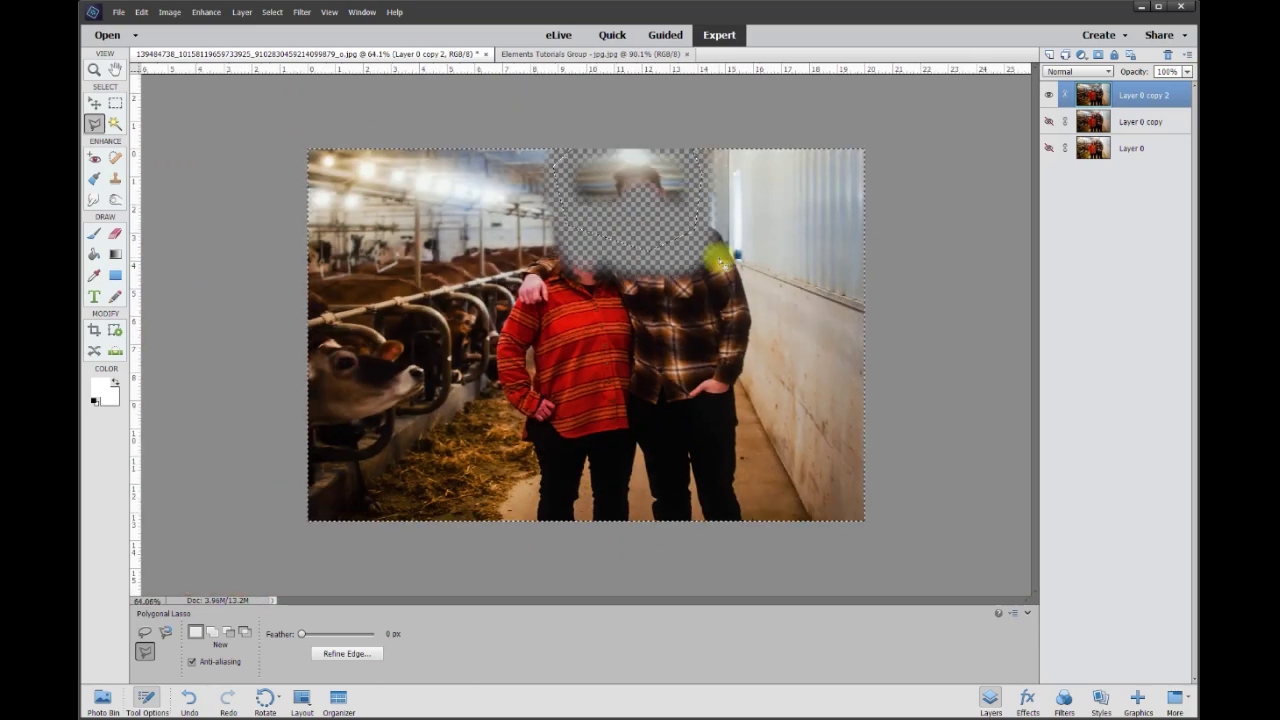
key("Delete")
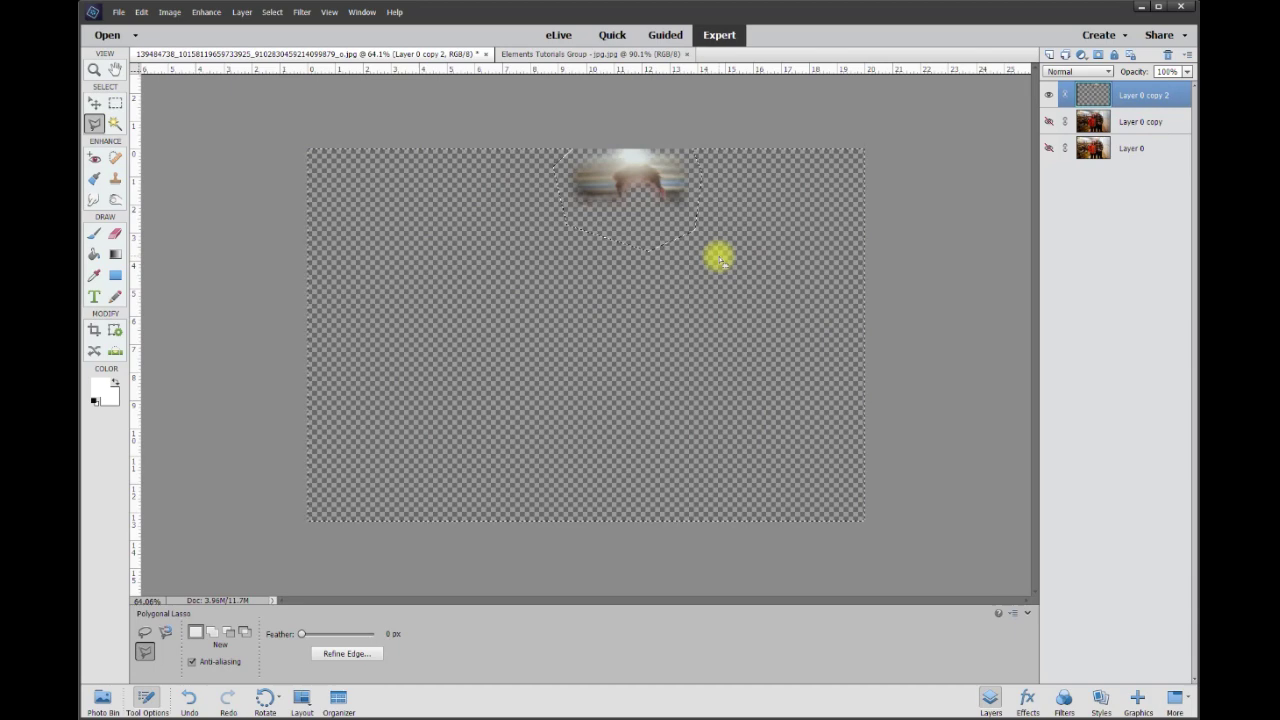
key("ctrl+d")
scroll(608, 177, "up", 2)
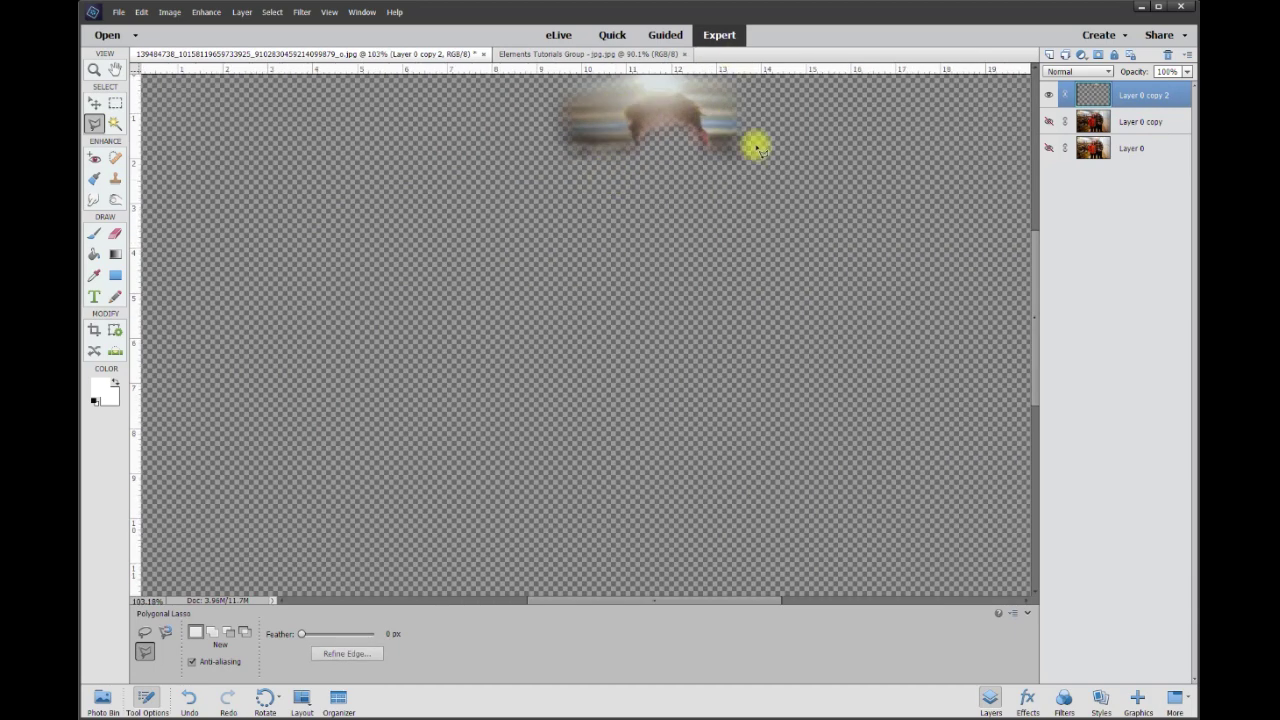
- Show the Layer 0 copy layer and compare the man's head area with and without the hair patch layer
left_click_drag(1038, 320, 1031, 274)
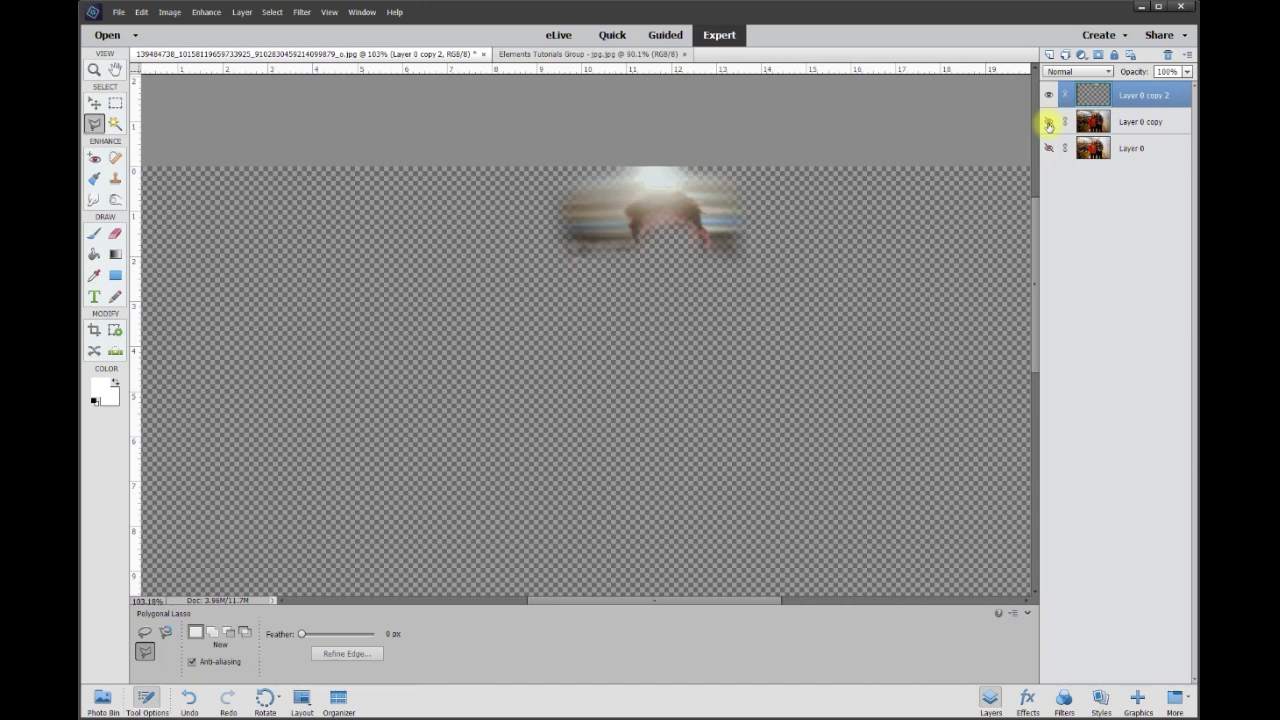
left_click(1049, 122)
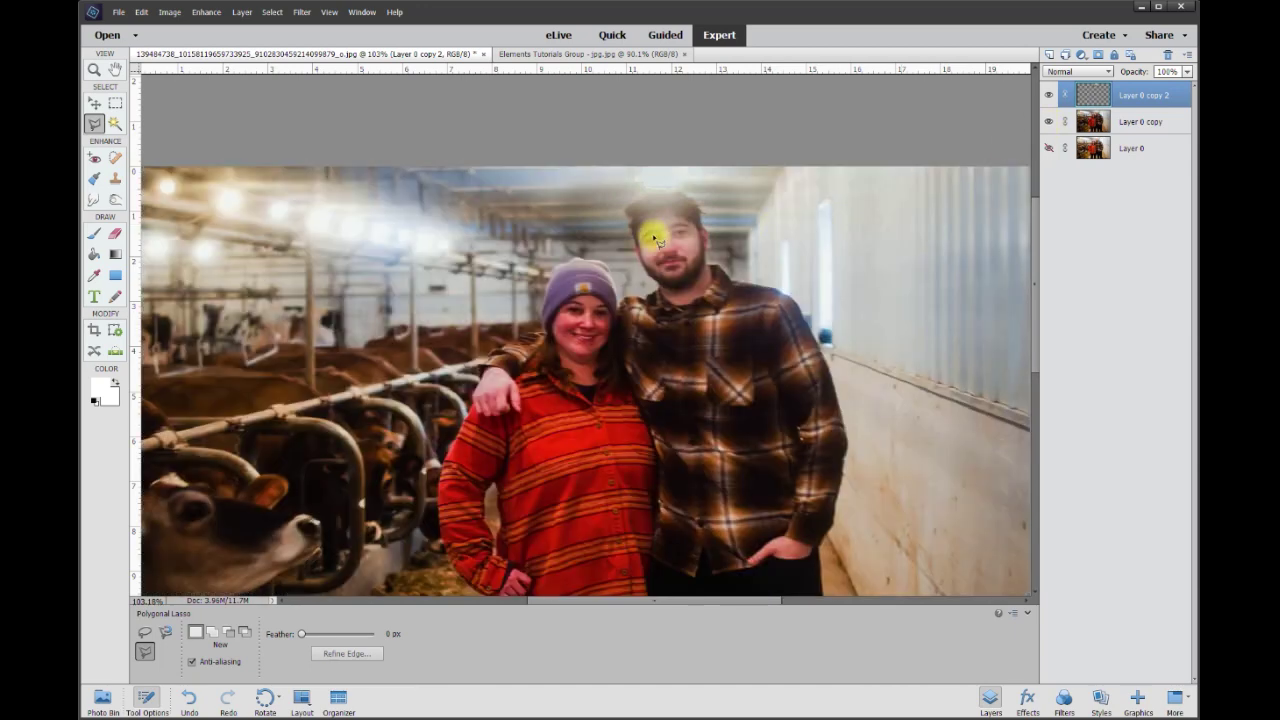
left_click(1049, 95)
left_click(1049, 95)
left_click(1049, 95)
left_click(1049, 95)
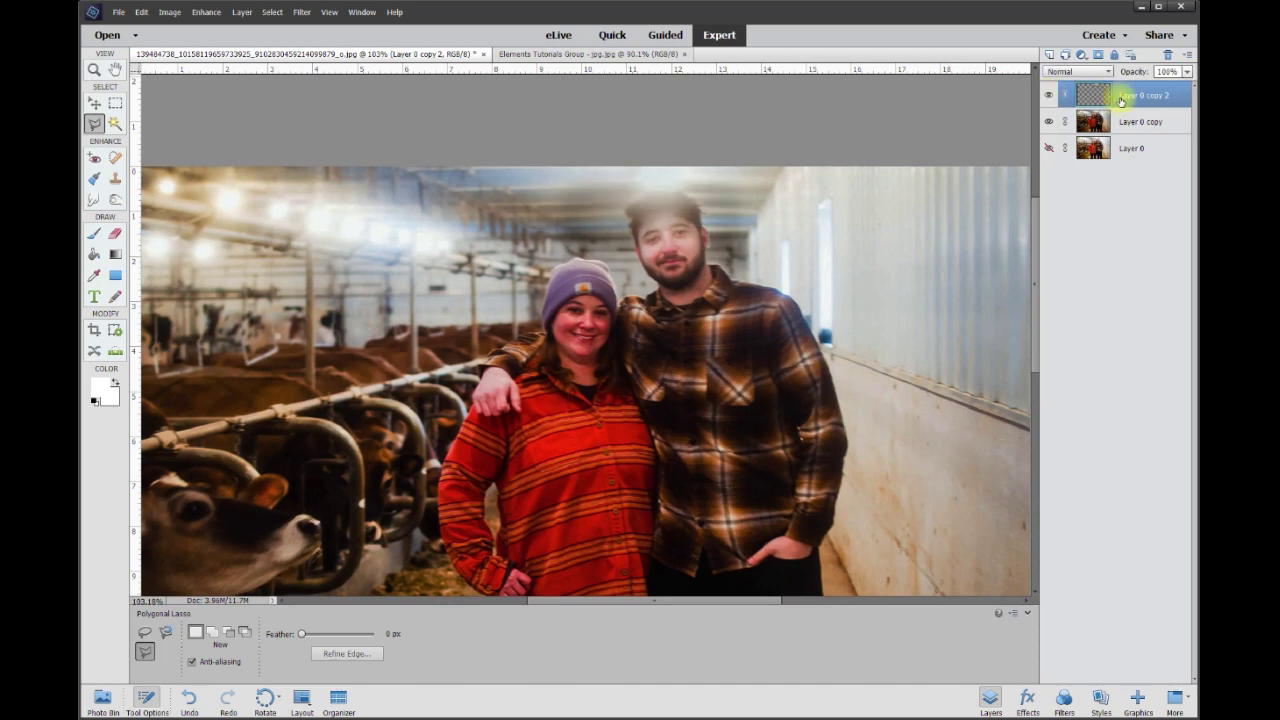
- Touch up the hair patch over the man's lower face with a 75 px soft eraser and merge the patch layer down into Layer 0 copy
left_click(115, 231)
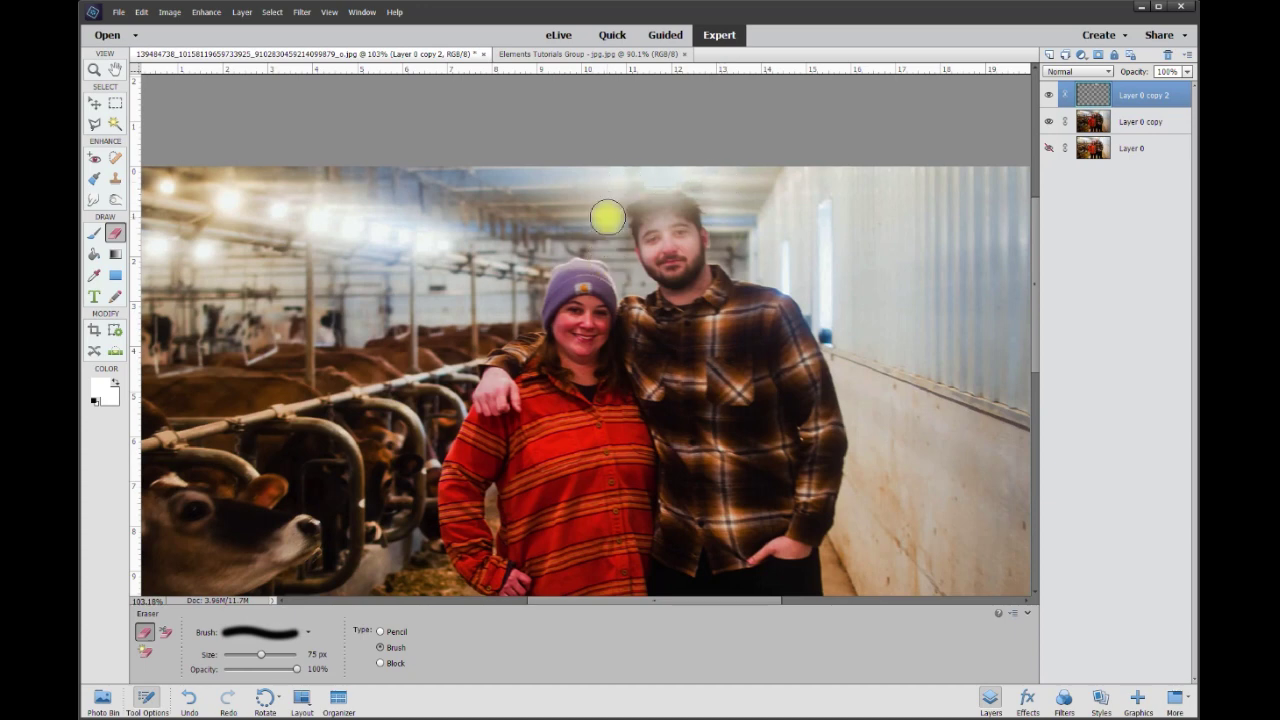
left_click(669, 274)
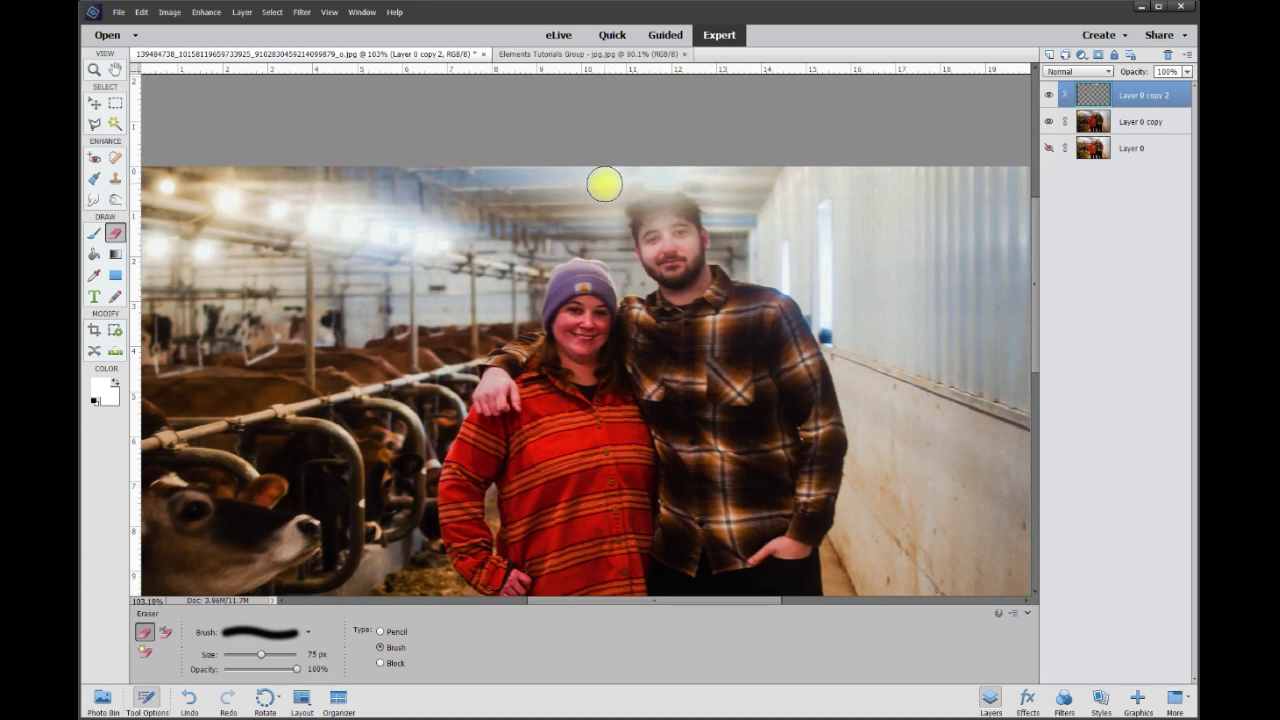
key("ctrl+0")
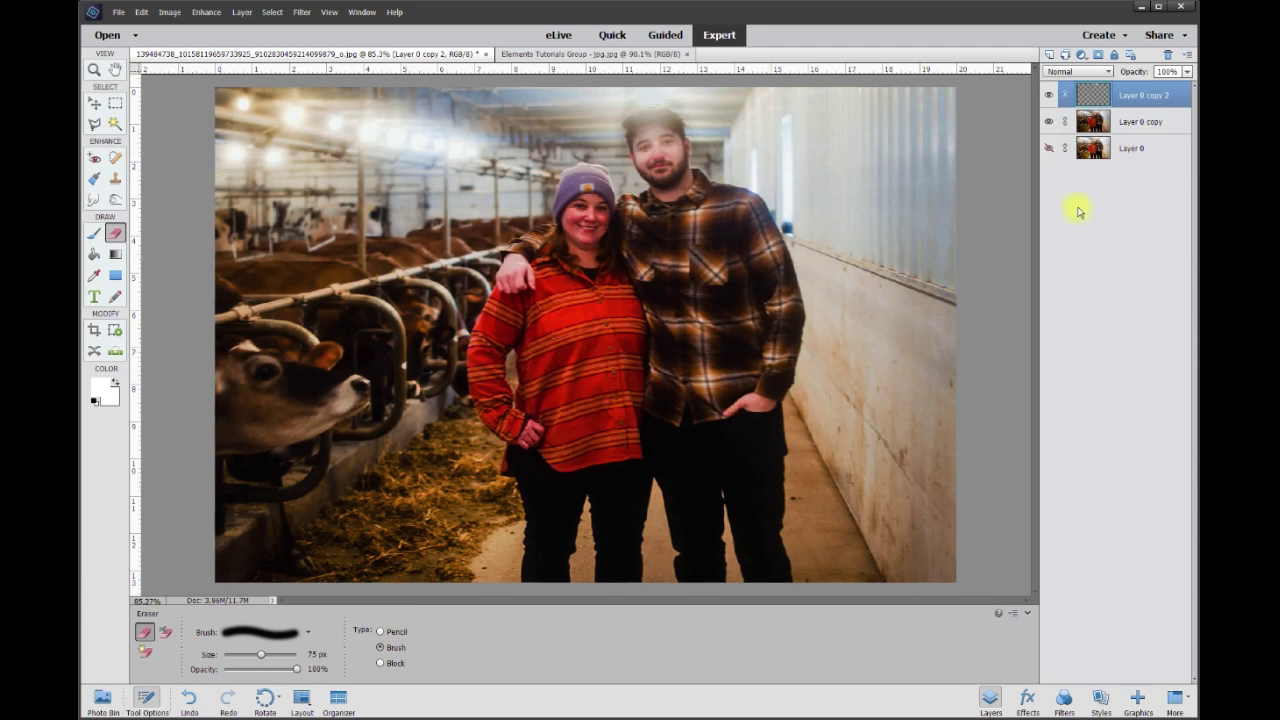
right_click(1138, 97)
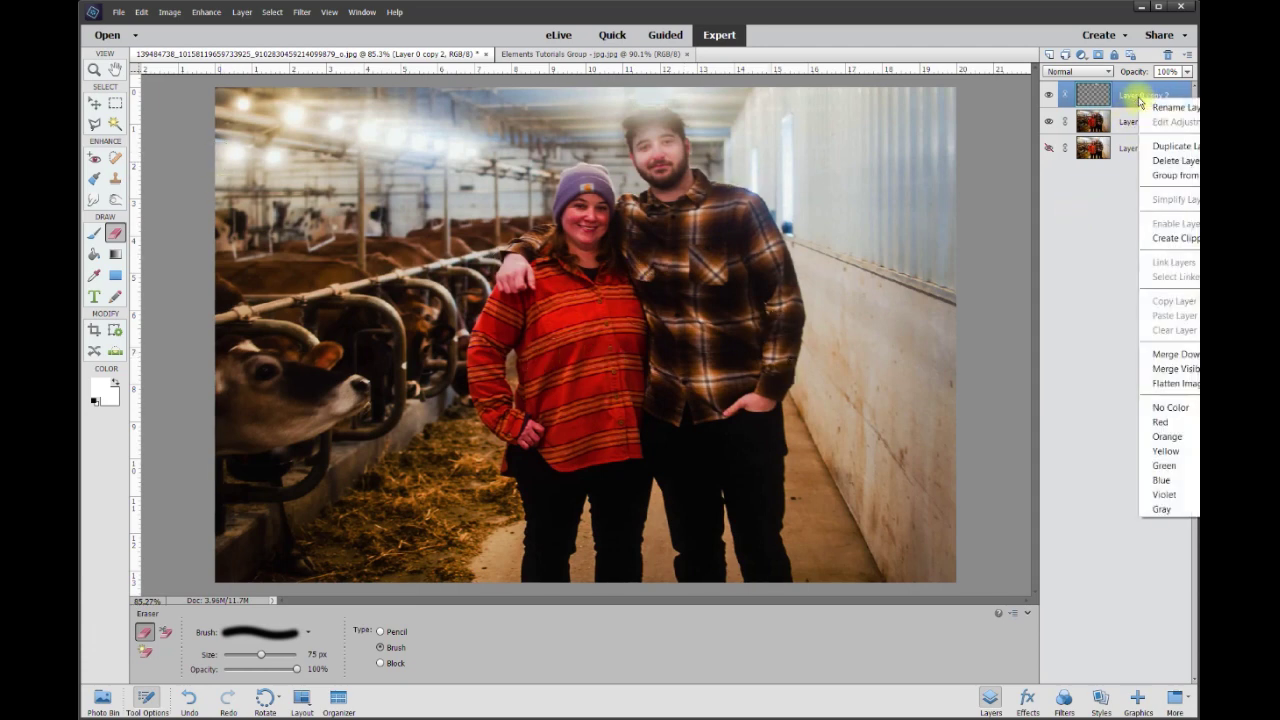
left_click(1191, 358)
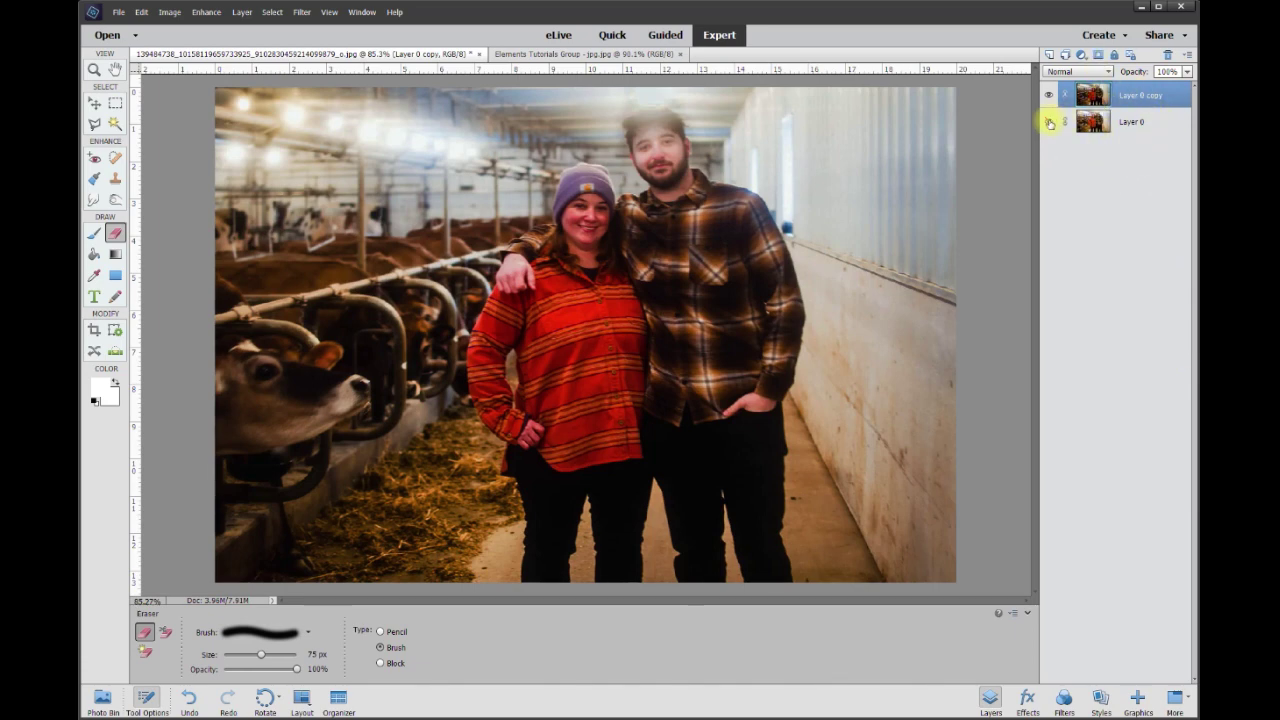
- Show Layer 0 and compare it with the merged Layer 0 copy above it
left_click(1048, 97)
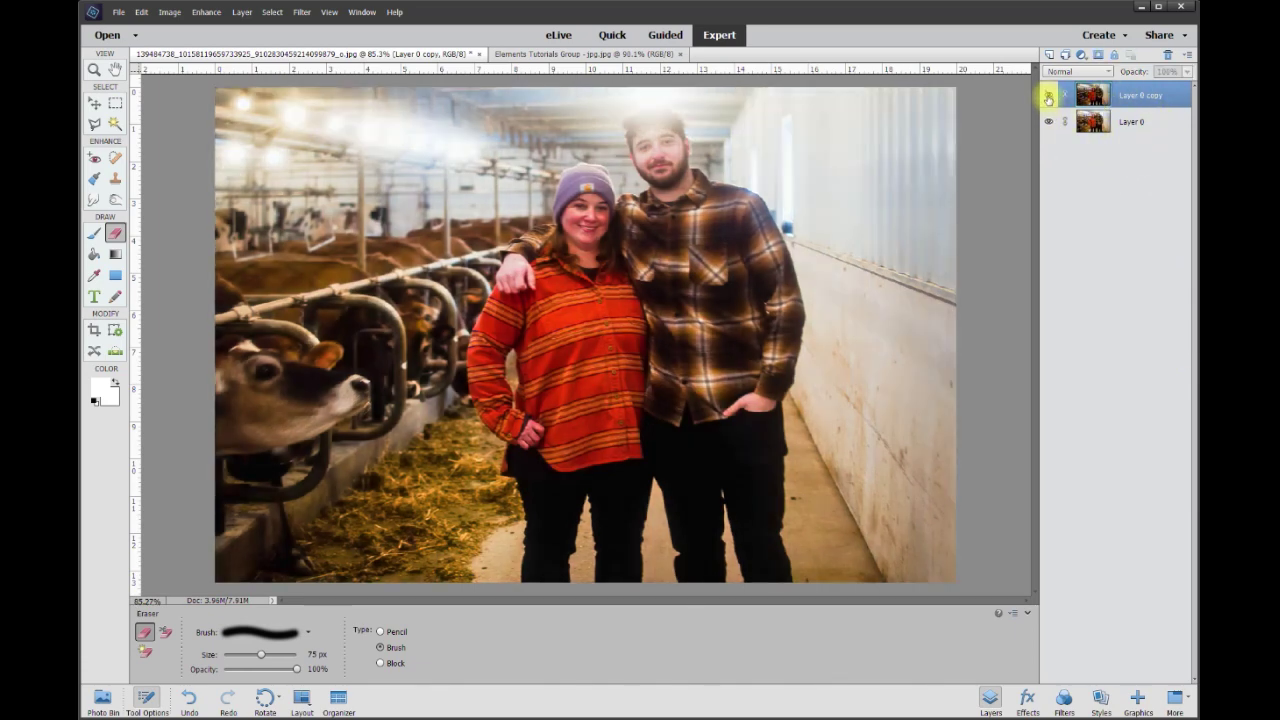
left_click(1048, 97)
left_click(1048, 97)
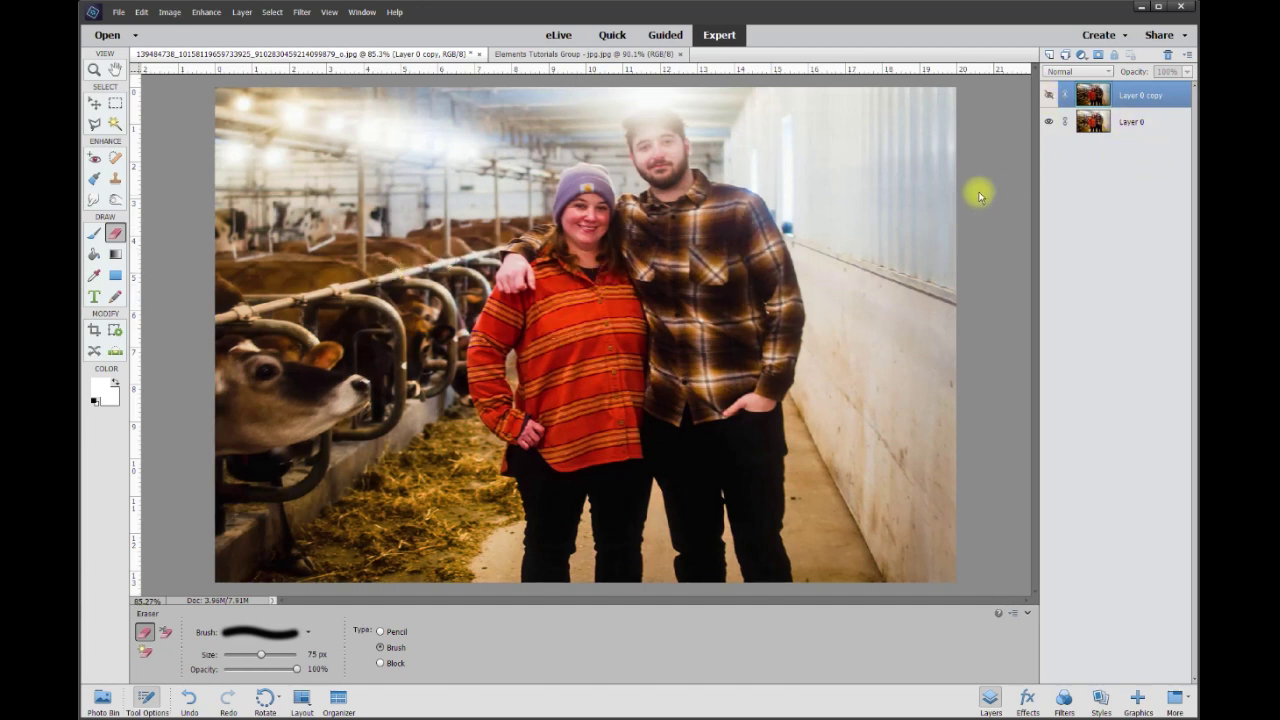
left_click(1049, 95)
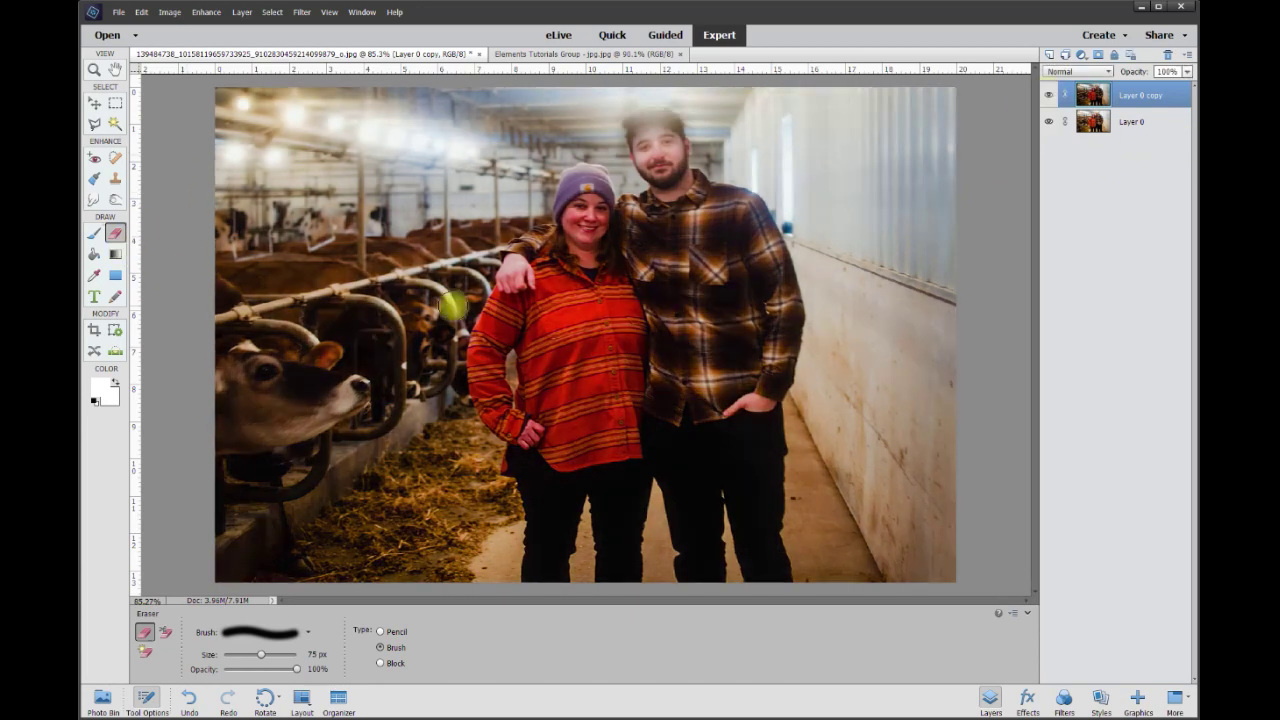
- Erase a soft band across the middle of Layer 0 copy with a 250 px eraser and hide Layer 0
left_click(316, 654)
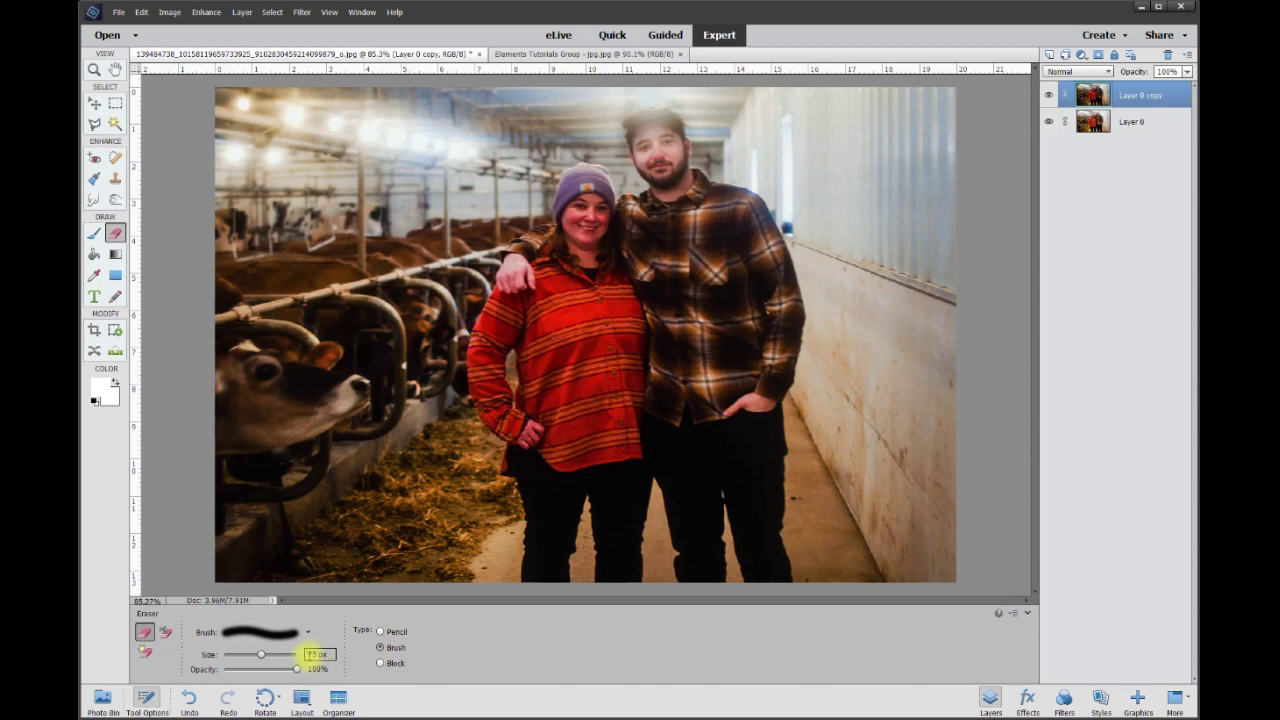
type("250")
key("Return")
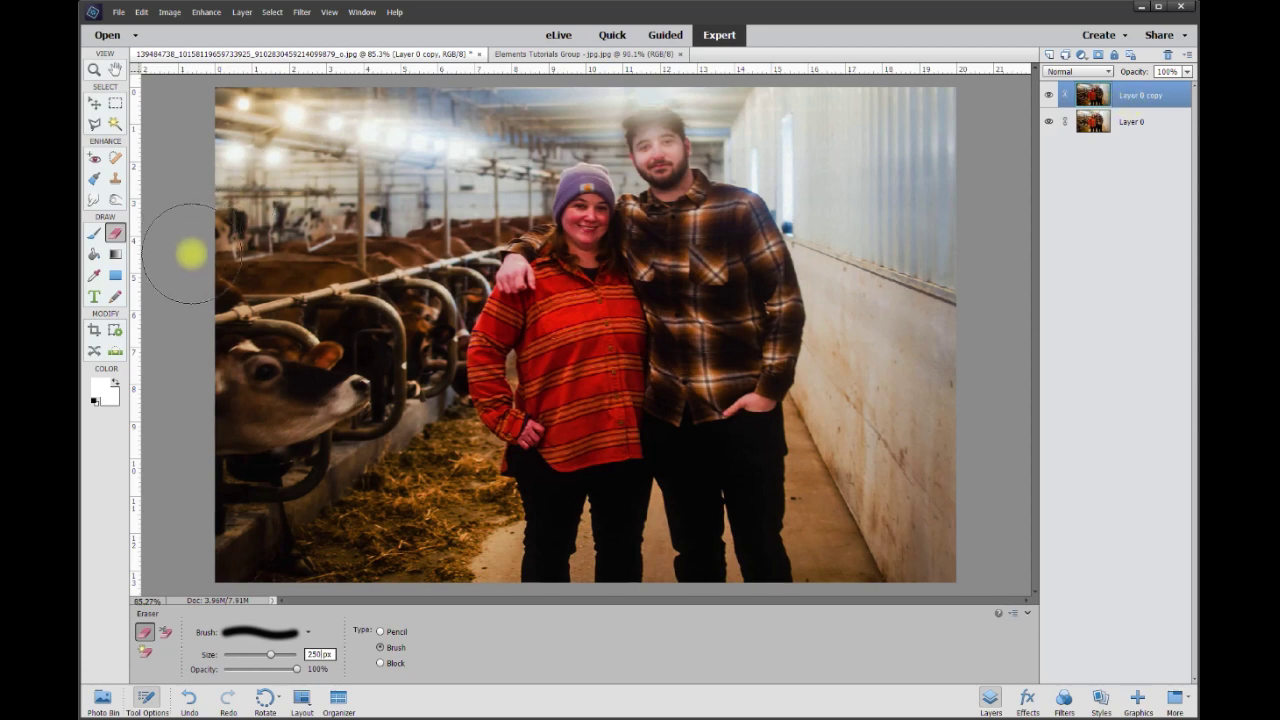
mouse_move(190, 286)
left_mouse_down()
mouse_move(458, 255)
mouse_move(583, 220)
mouse_move(620, 253)
mouse_move(711, 235)
mouse_move(800, 292)
mouse_move(990, 368)
left_mouse_up()
left_click(1049, 122)
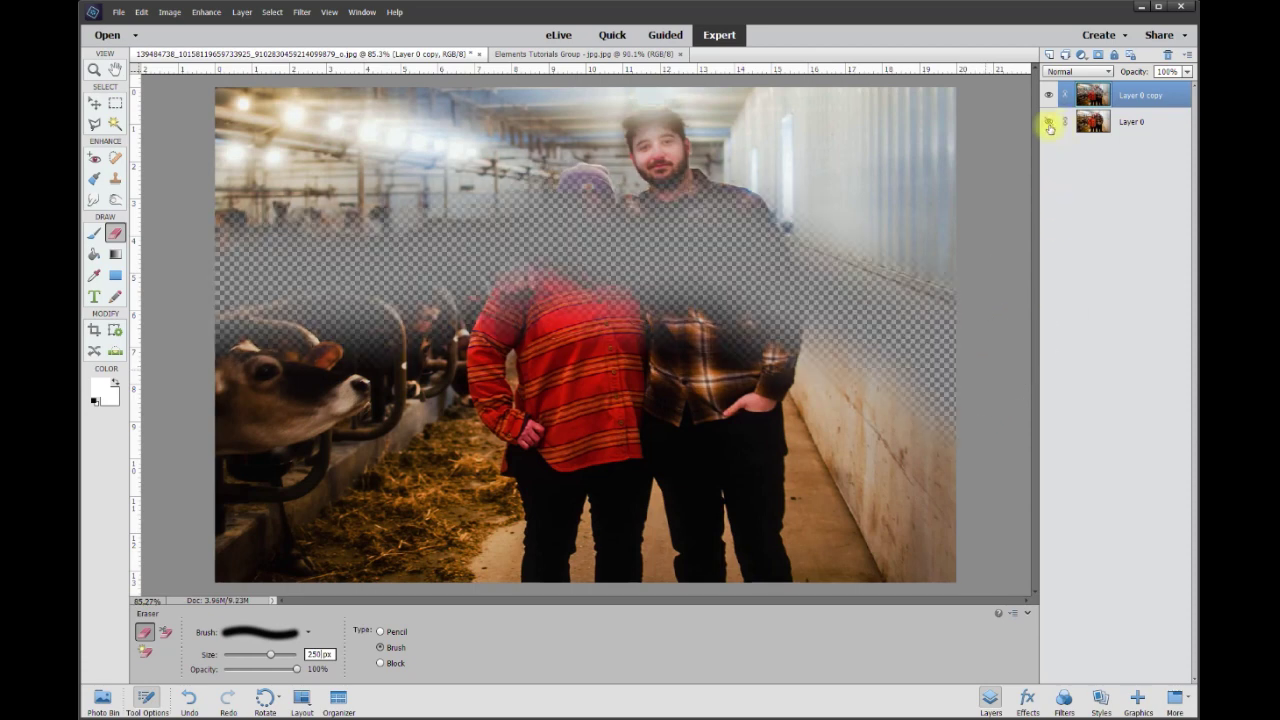
- Outline the part of Layer 0 copy below the erased band with the Polygonal Lasso, delete it, and deselect
left_click(96, 126)
left_click(165, 297)
left_click(525, 255)
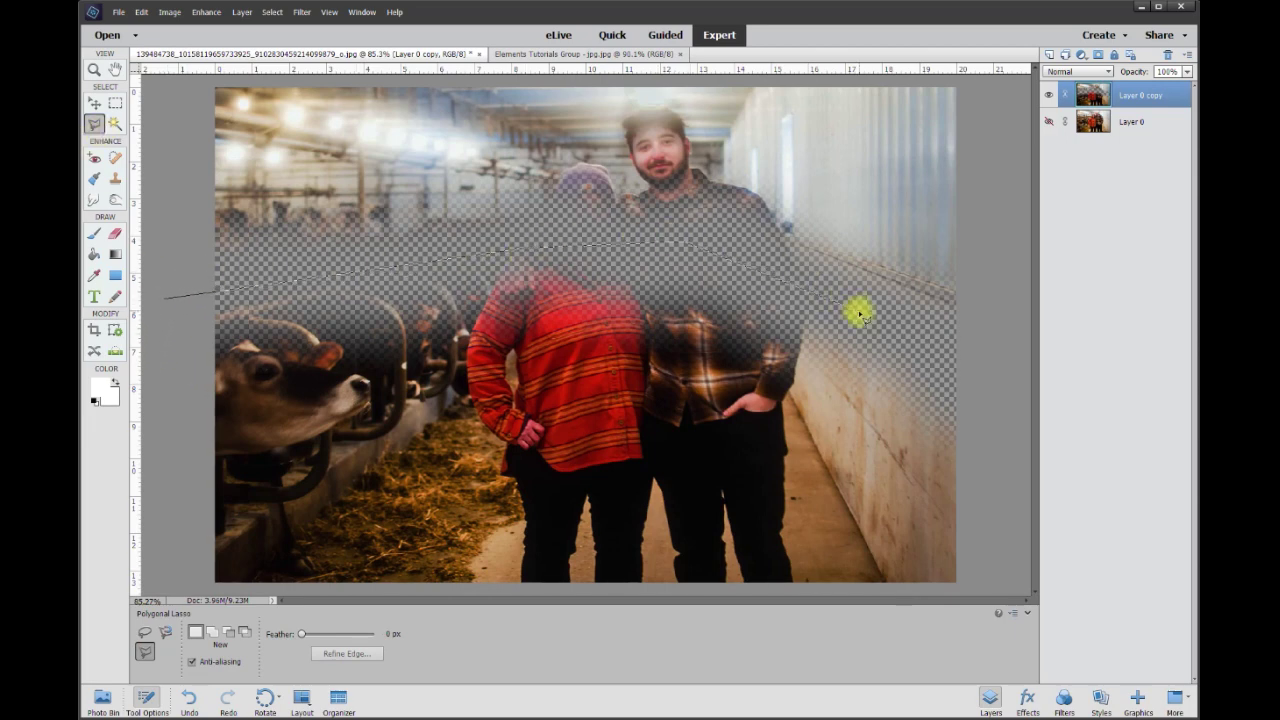
left_click(984, 371)
left_click(984, 597)
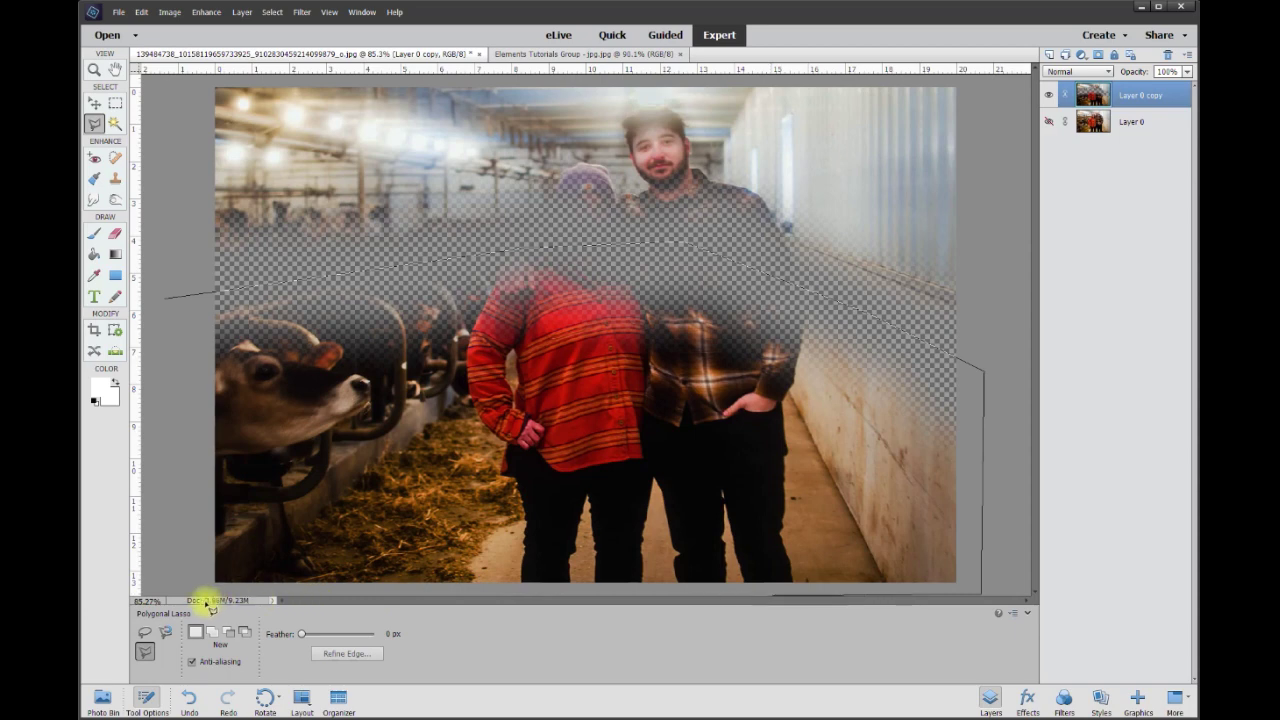
double_click(183, 597)
key("Delete")
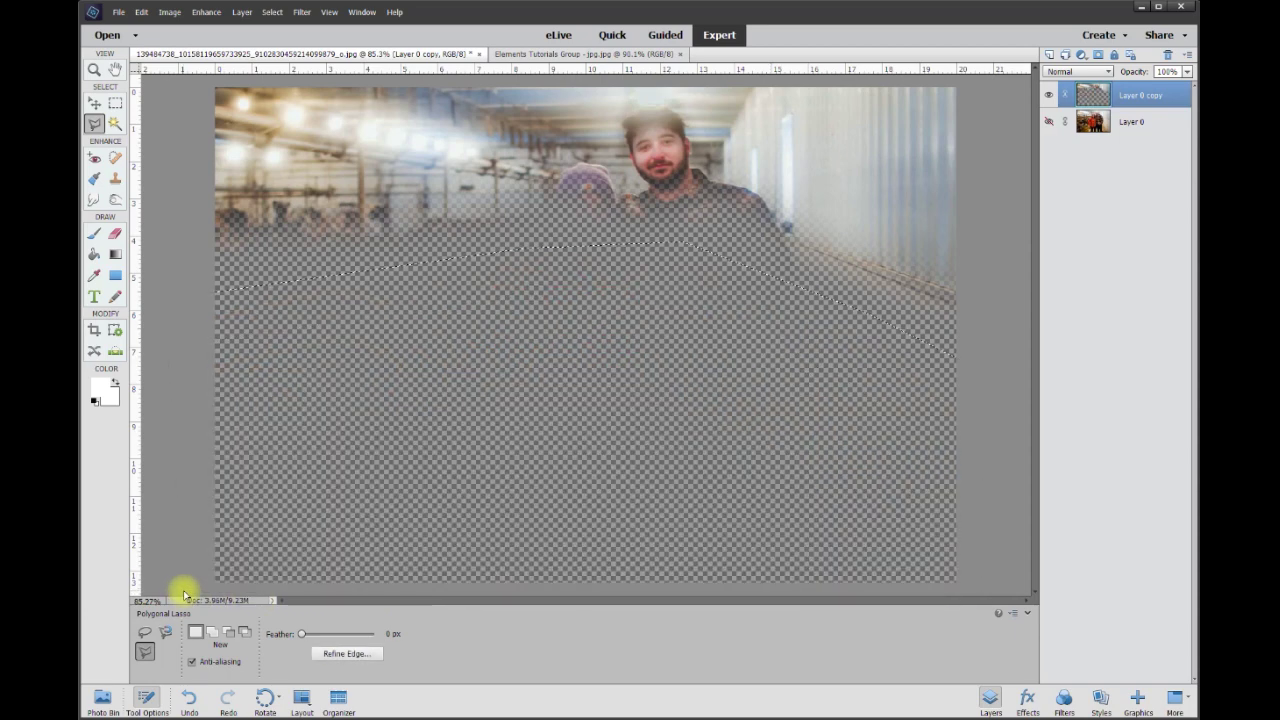
key("ctrl+d")
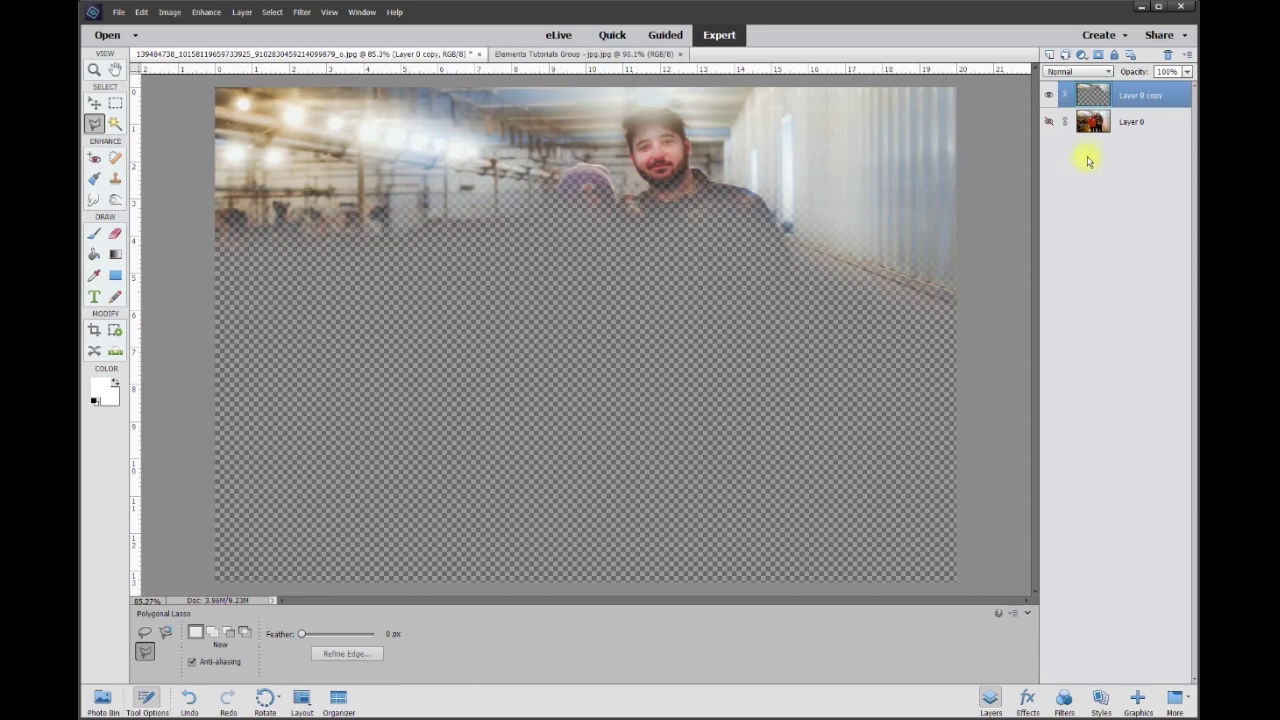
- Show Layer 0 beneath the trimmed copy and compare the photo with and without Layer 0 copy
left_click(1051, 123)
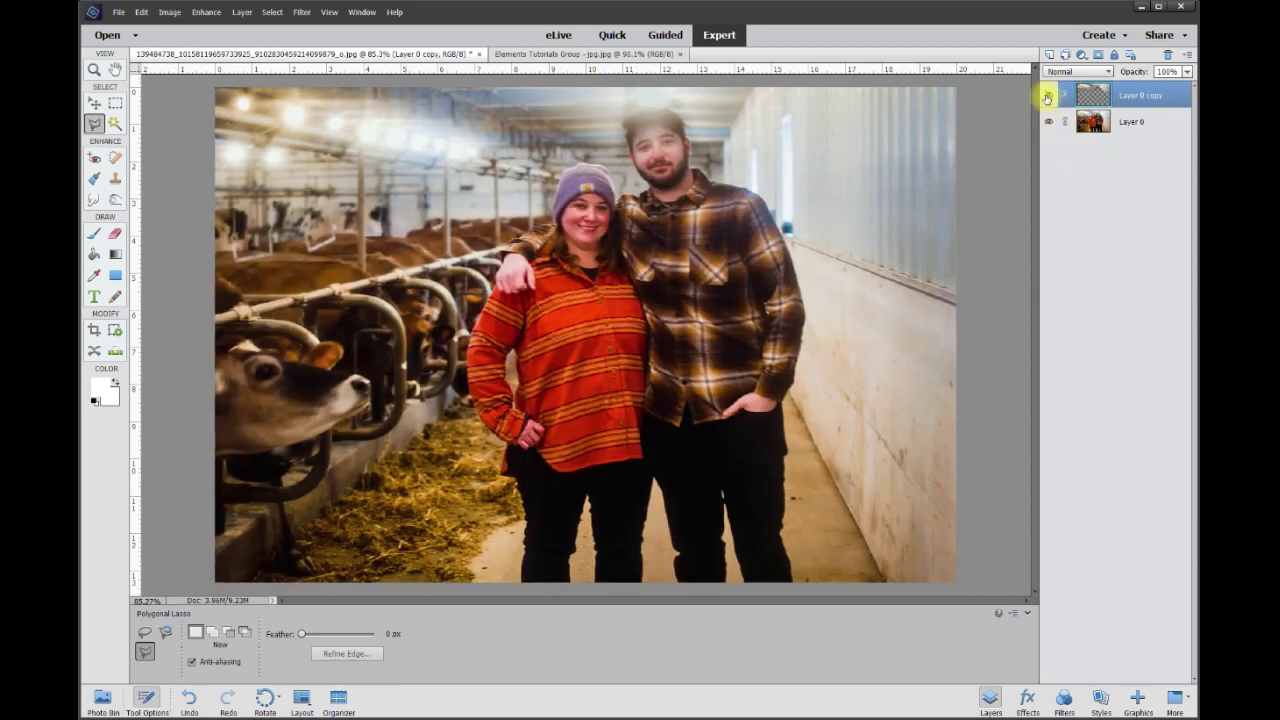
left_click(1048, 96)
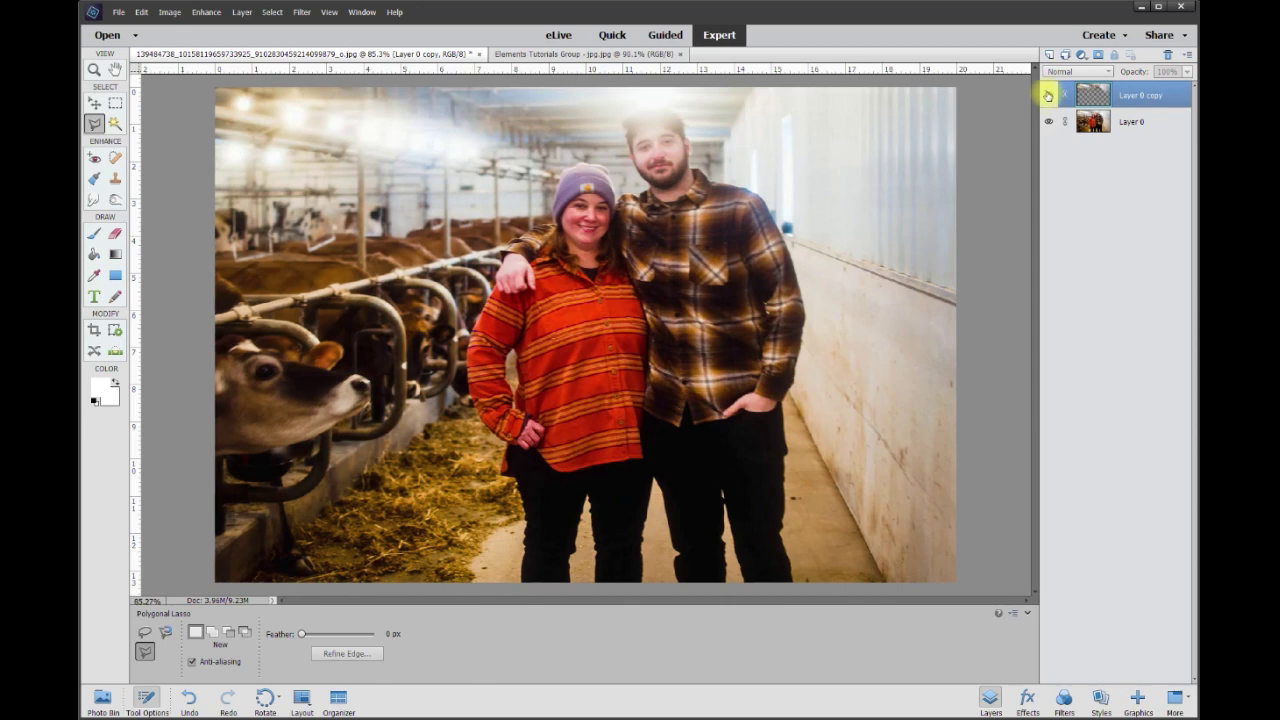
left_click(1048, 95)
left_click(1048, 95)
left_click(1048, 95)
left_click(1048, 95)
left_click(1048, 95)
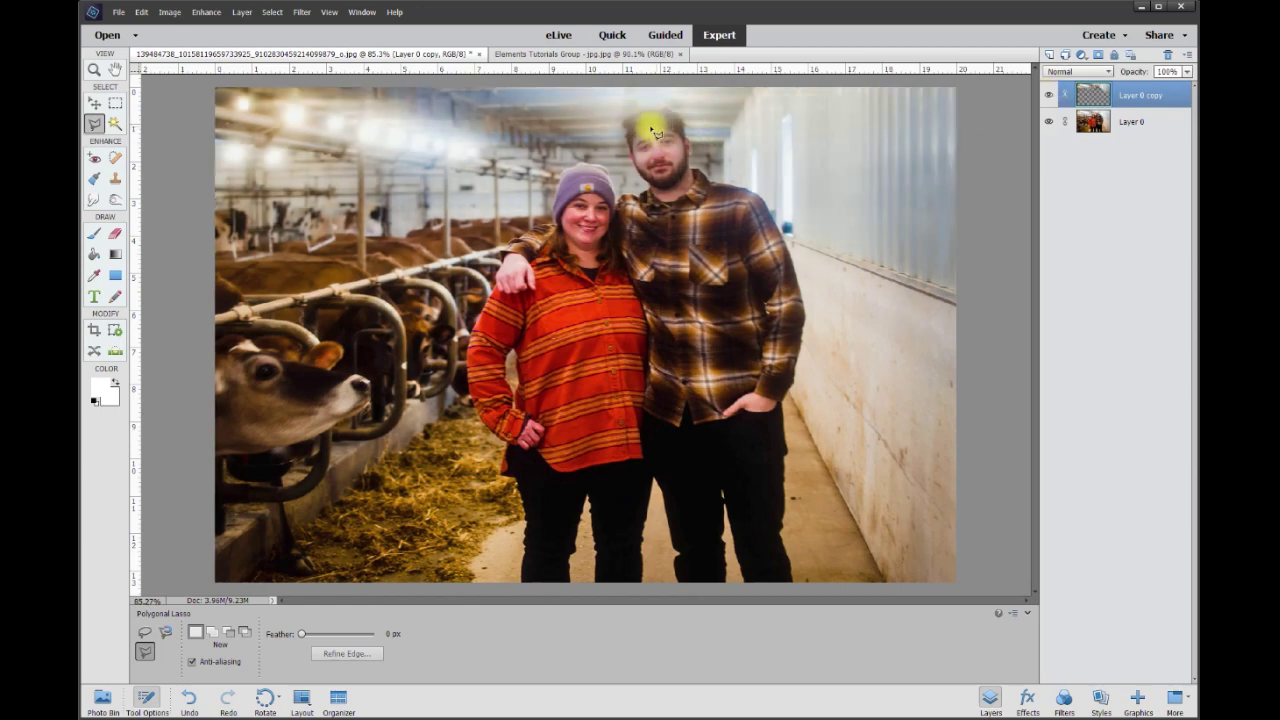
left_click(1050, 95)
left_click(1050, 95)
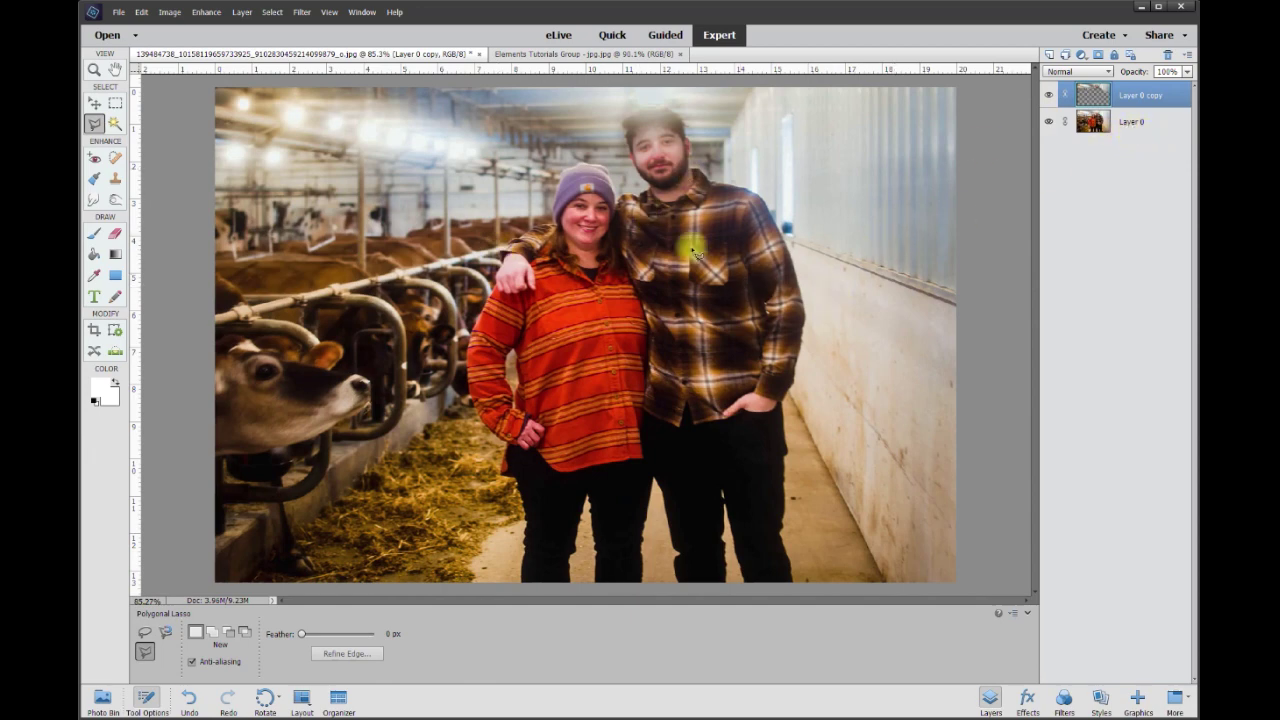
- Reduce the saturation of Layer 0 with a Hue/Saturation adjustment on the Master range
left_click(1133, 122)
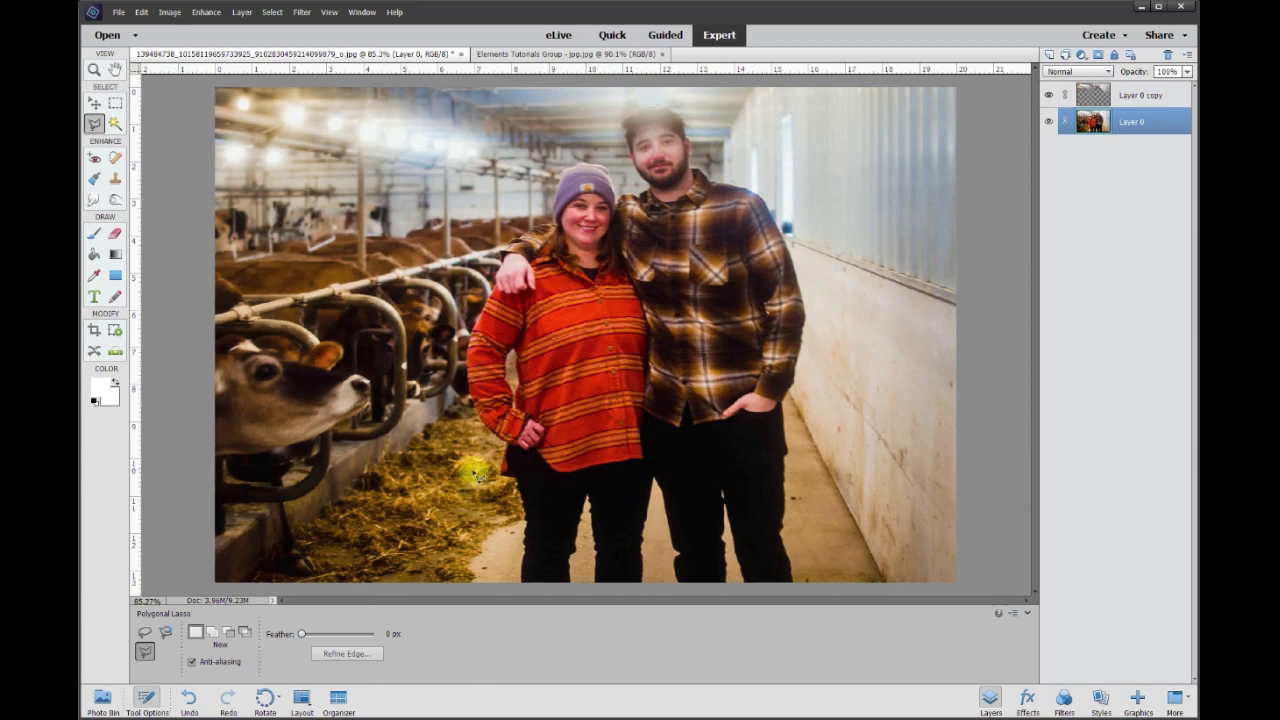
left_click(206, 12)
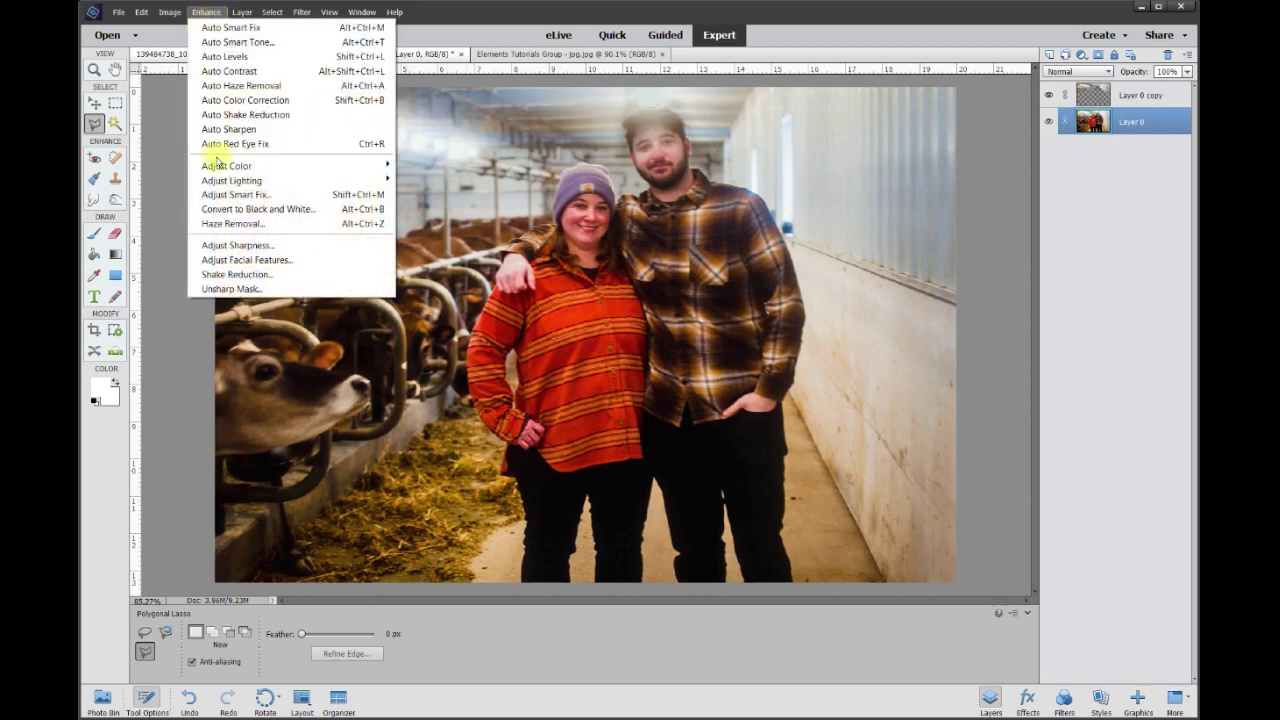
mouse_move(217, 169)
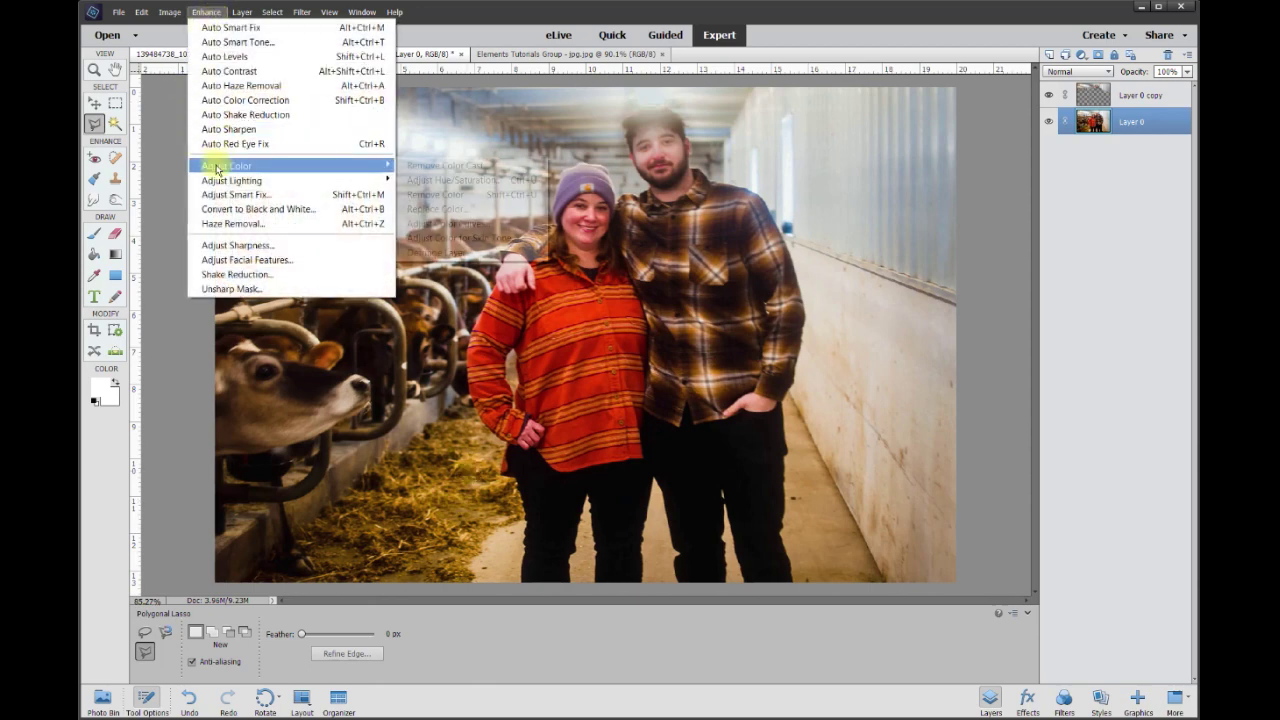
left_click(470, 181)
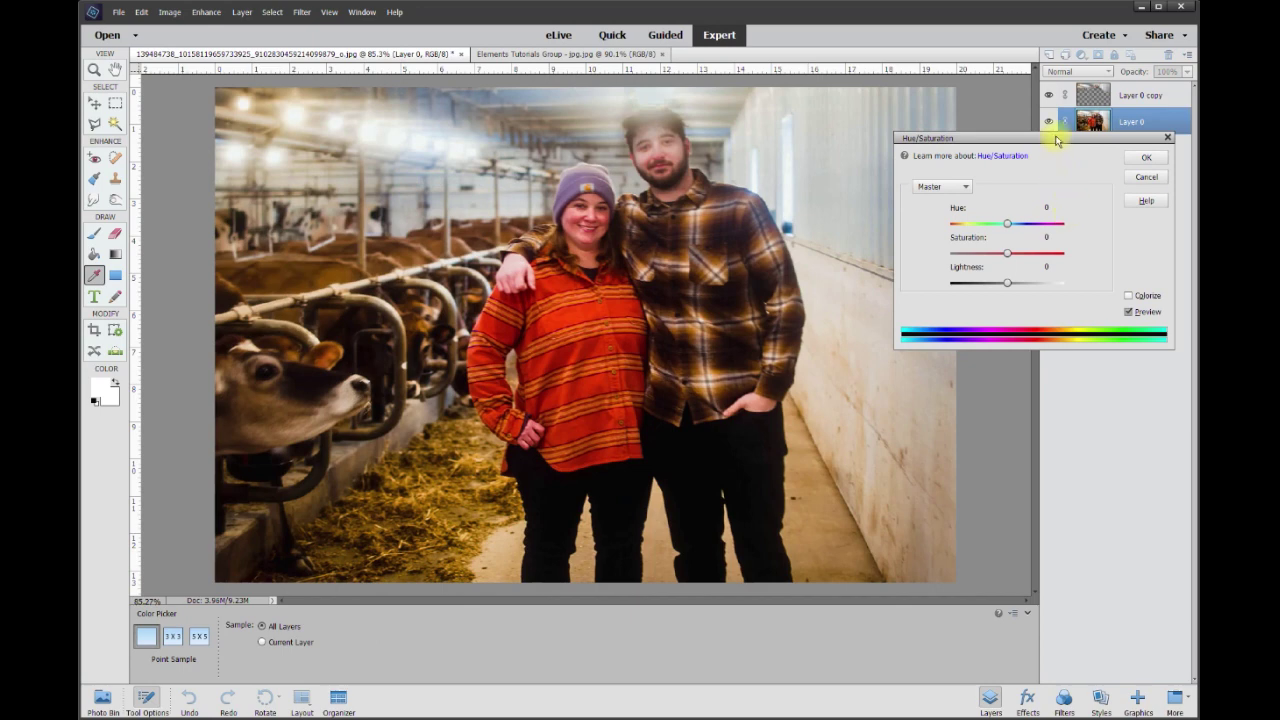
left_click_drag(1057, 141, 1083, 138)
left_click_drag(1048, 262, 985, 270)
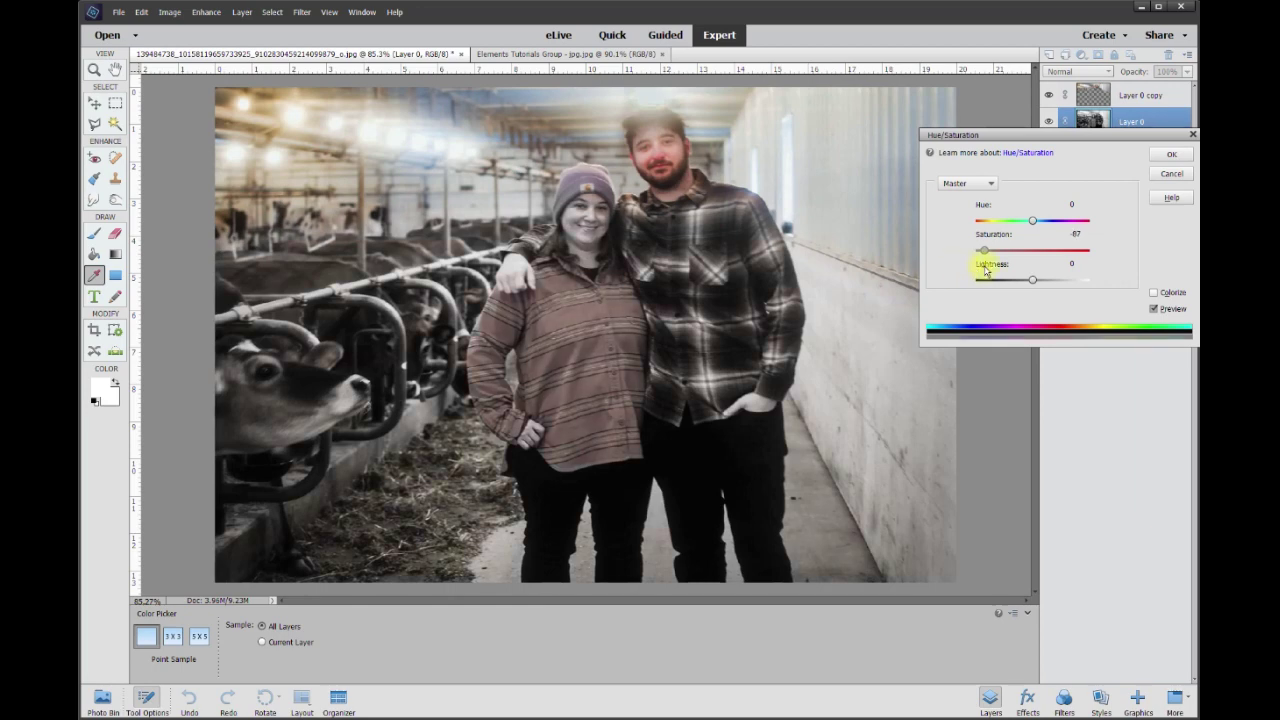
left_click_drag(984, 256, 998, 256)
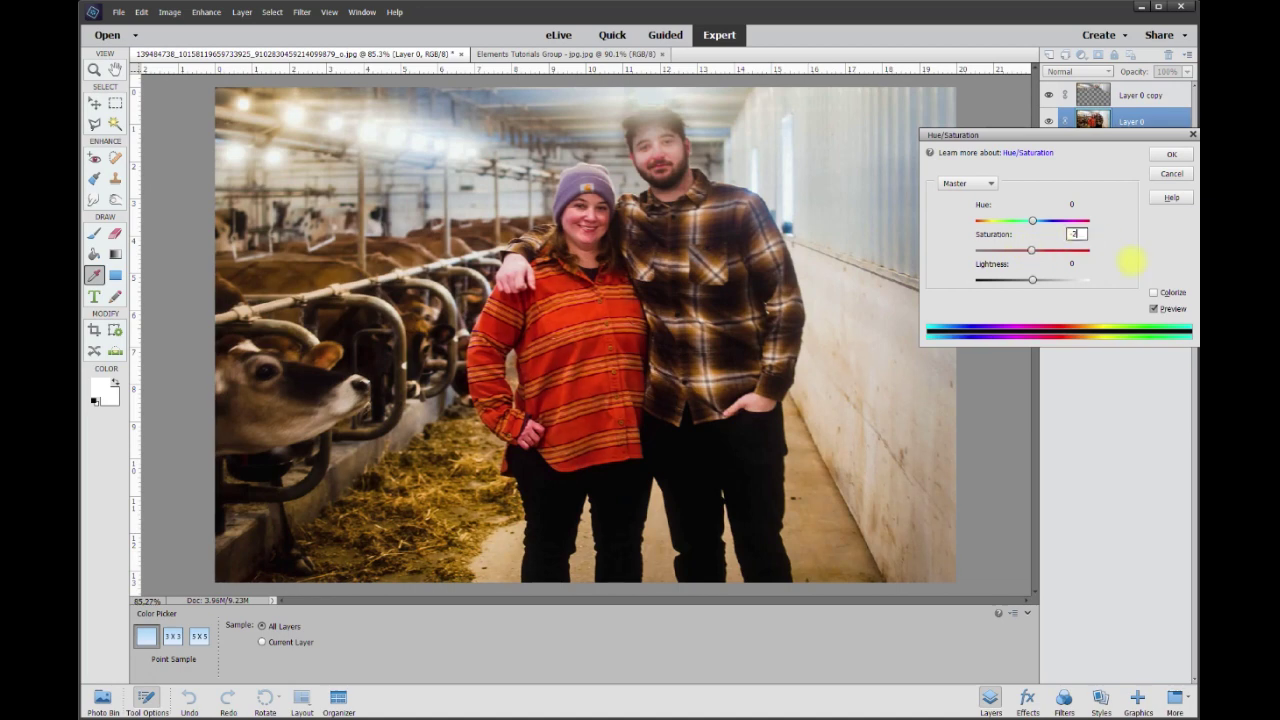
left_click(1171, 155)
- Compare the whole photo with and without Layer 0 copy, and deselect all layers with the Move tool
key("l")
scroll(957, 317, "down", 1)
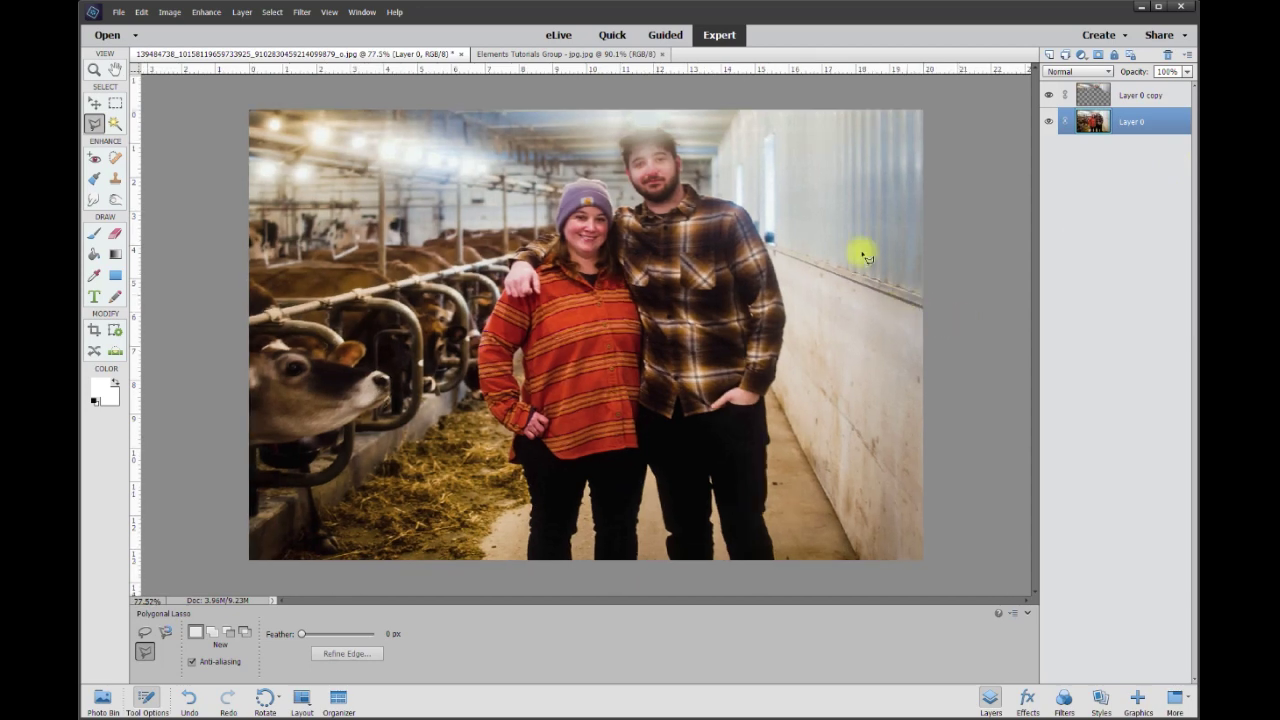
left_click(1048, 95)
left_click(1048, 95)
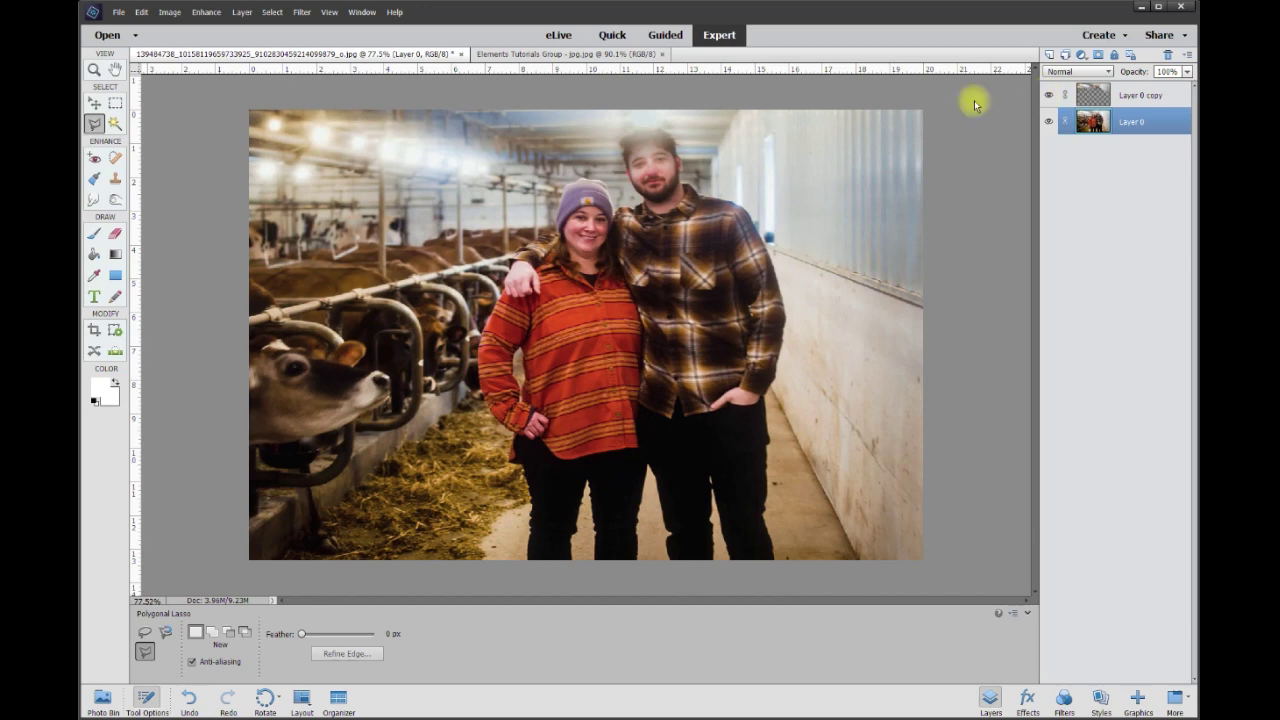
left_click(92, 103)
left_click(193, 159)
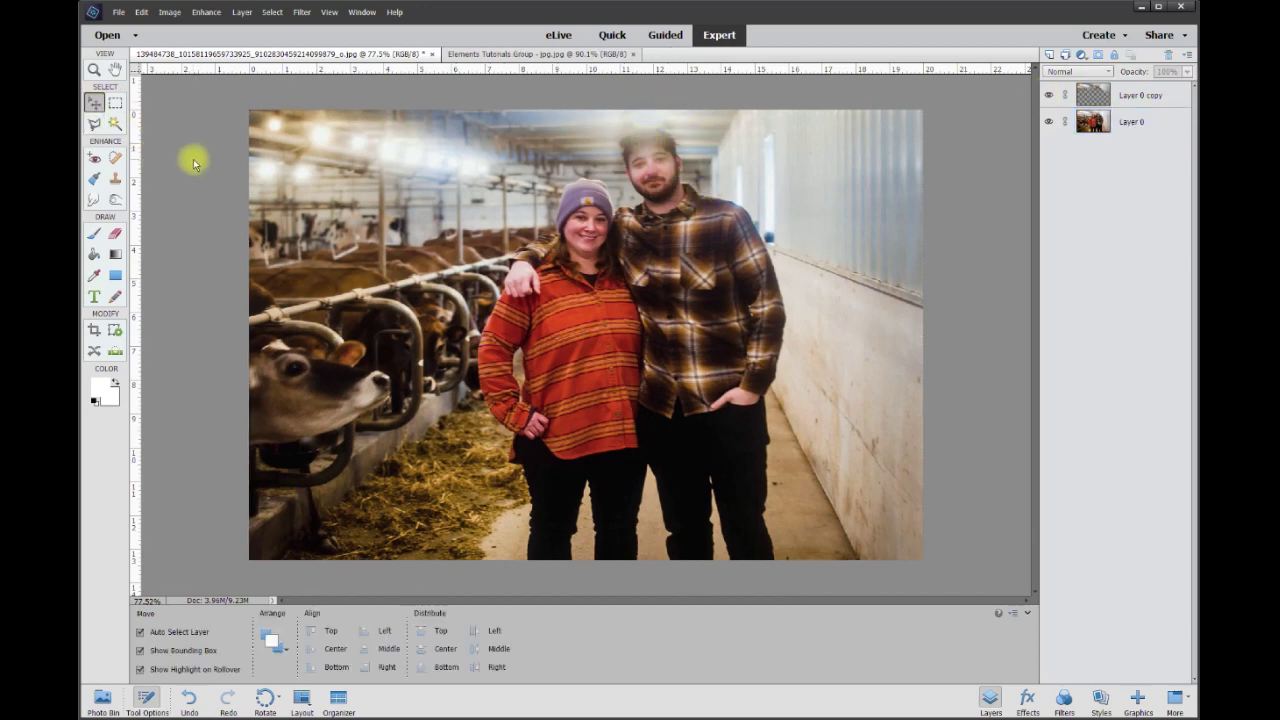